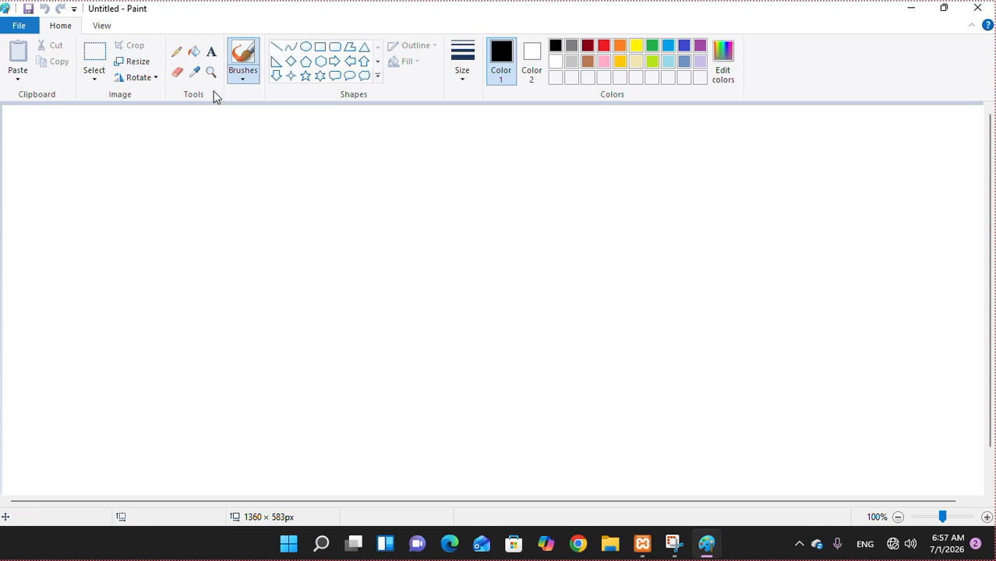
# - With the Pencil, draw a black wavy line and an indigo wavy line on the right
pyautogui.click(176, 53)
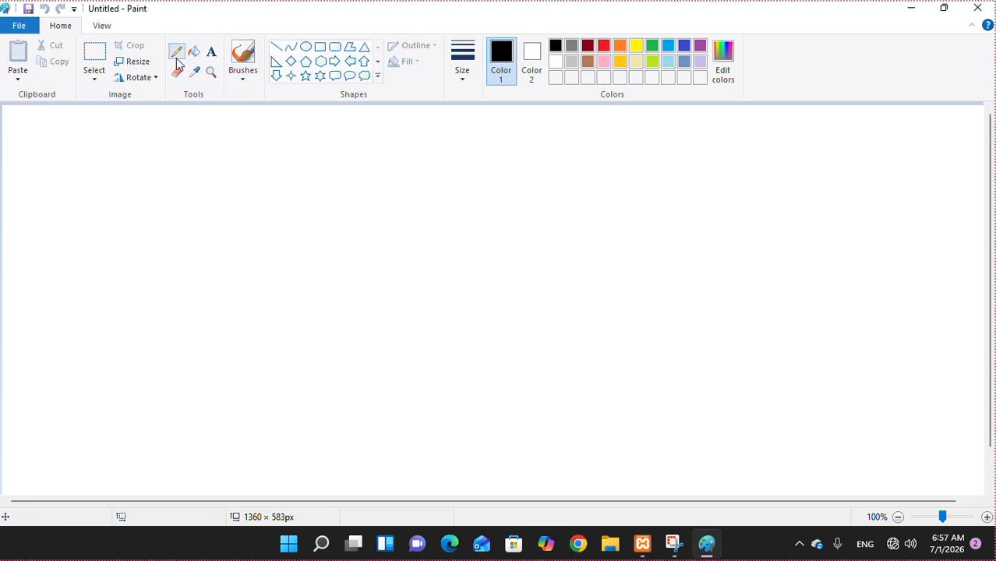
pyautogui.moveTo(143, 251)
pyautogui.mouseDown()
pyautogui.moveTo(248, 281)
pyautogui.moveTo(327, 273)
pyautogui.moveTo(441, 241)
pyautogui.moveTo(496, 244)
pyautogui.mouseUp()
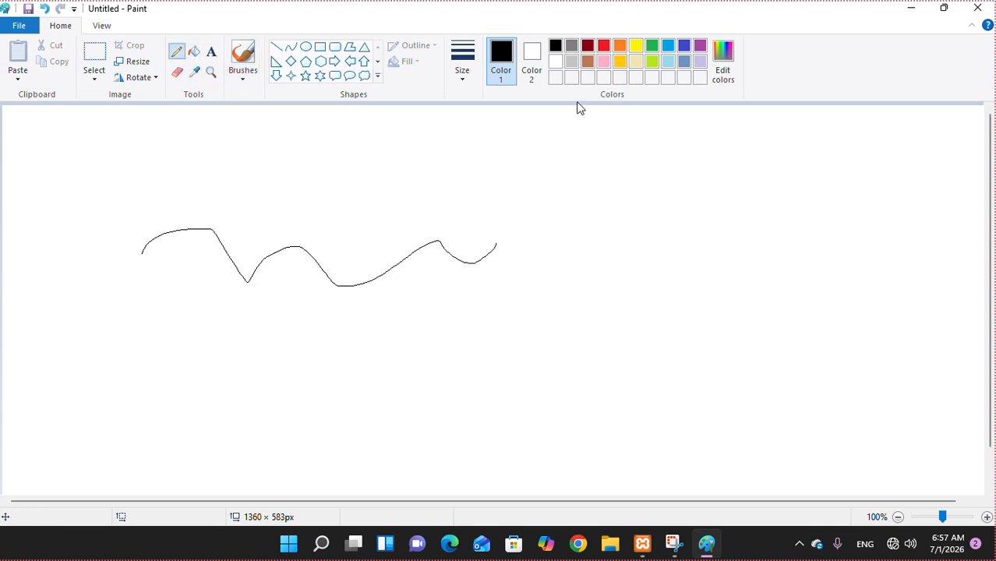
pyautogui.click(684, 47)
pyautogui.moveTo(576, 276)
pyautogui.mouseDown()
pyautogui.moveTo(704, 227)
pyautogui.moveTo(825, 226)
pyautogui.mouseUp()
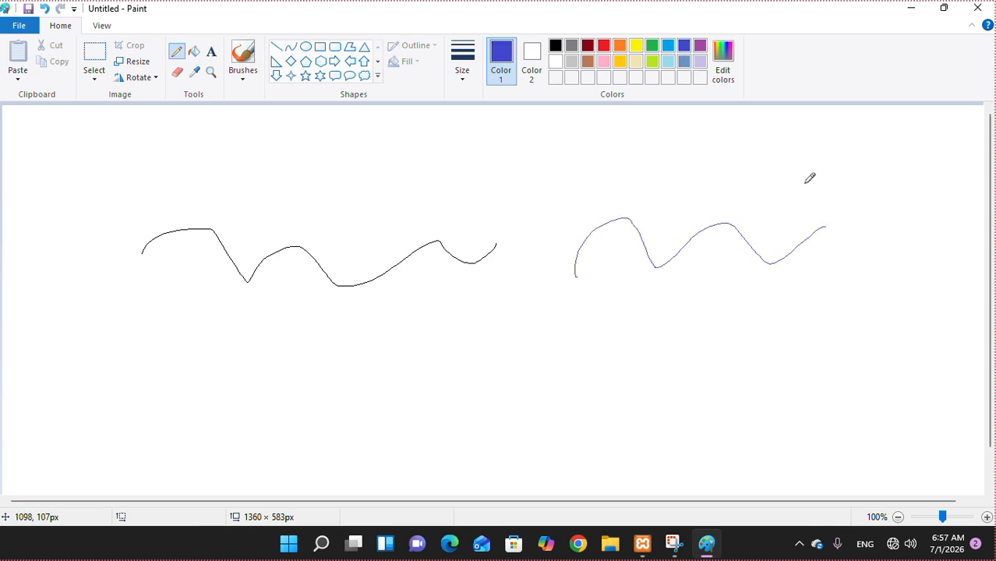
# - Draw four purple wavy lines across the middle, rising to the top right, near the top, and along the bottom
pyautogui.click(700, 47)
pyautogui.moveTo(370, 355)
pyautogui.mouseDown()
pyautogui.moveTo(605, 365)
pyautogui.moveTo(809, 322)
pyautogui.mouseUp()
pyautogui.moveTo(281, 360)
pyautogui.mouseDown()
pyautogui.moveTo(430, 289)
pyautogui.moveTo(556, 272)
pyautogui.moveTo(733, 125)
pyautogui.moveTo(970, 179)
pyautogui.mouseUp()
pyautogui.moveTo(289, 140)
pyautogui.mouseDown()
pyautogui.moveTo(404, 130)
pyautogui.moveTo(545, 161)
pyautogui.mouseUp()
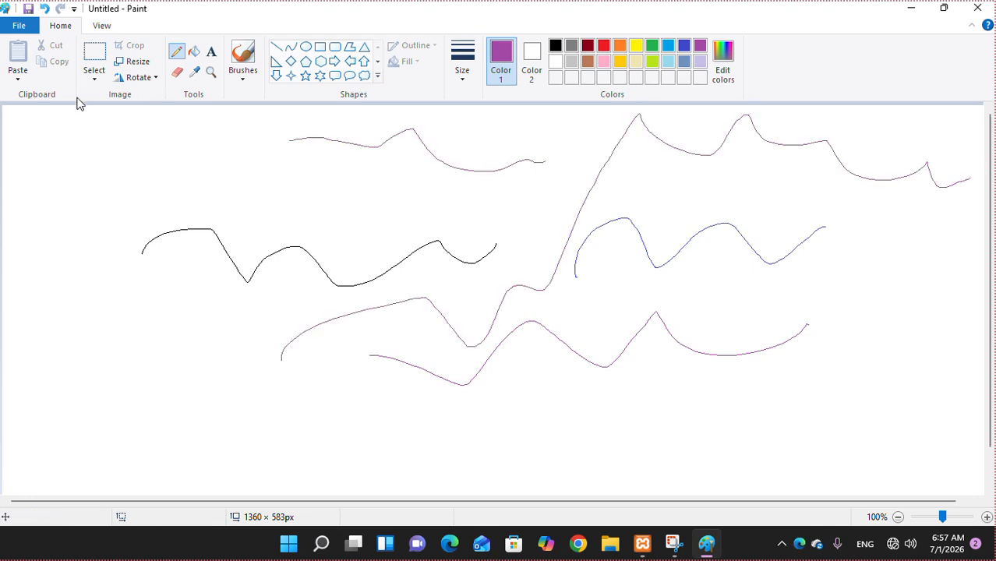
pyautogui.moveTo(192, 421)
pyautogui.mouseDown()
pyautogui.moveTo(311, 443)
pyautogui.moveTo(634, 417)
pyautogui.moveTo(755, 387)
pyautogui.mouseUp()
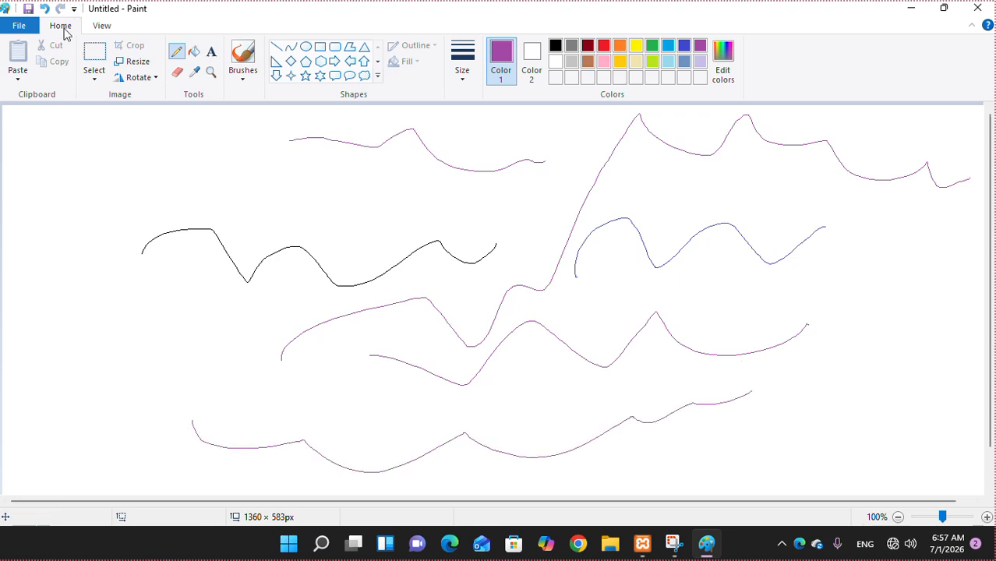
pyautogui.click(178, 74)
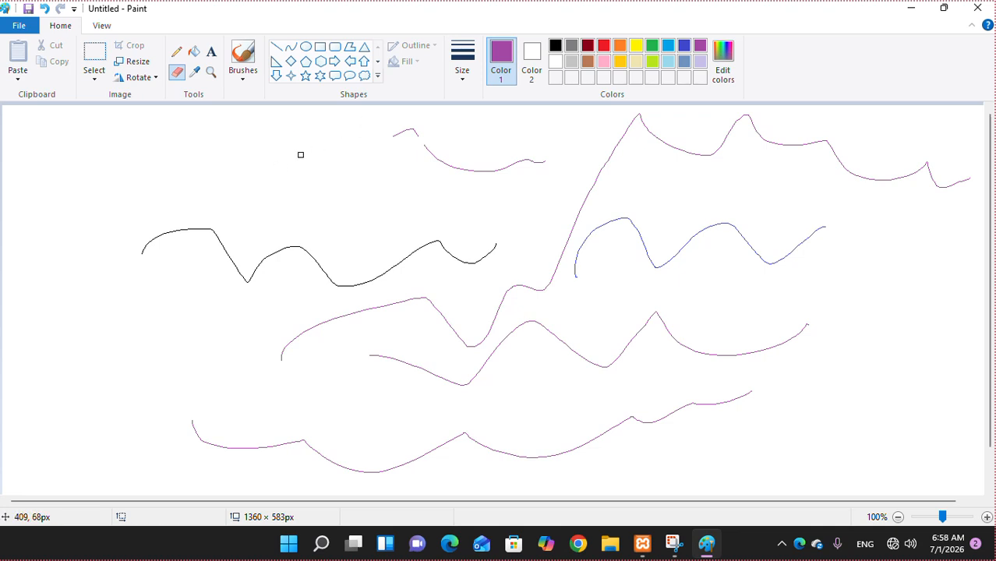
# - Resize the eraser with Ctrl+Plus/Minus and wipe out the black curve and purple lines
pyautogui.hotkey('ctrl', '+')
pyautogui.hotkey('ctrl', '+')
pyautogui.hotkey('ctrl', '+')
pyautogui.hotkey('ctrl', '+')
pyautogui.hotkey('ctrl', '+')
pyautogui.hotkey('ctrl', '+')
pyautogui.hotkey('ctrl', '+')
pyautogui.hotkey('ctrl', '+')
pyautogui.hotkey('ctrl', '+')
pyautogui.hotkey('ctrl', '+')
pyautogui.hotkey('ctrl', '+')
pyautogui.hotkey('ctrl', '+')
pyautogui.hotkey('ctrl', '+')
pyautogui.hotkey('ctrl', '+')
pyautogui.hotkey('ctrl', '+')
pyautogui.hotkey('ctrl', '+')
pyautogui.hotkey('ctrl', '+')
pyautogui.hotkey('ctrl', '+')
pyautogui.hotkey('ctrl', '+')
pyautogui.hotkey('ctrl', '+')
pyautogui.hotkey('ctrl', '-')
pyautogui.hotkey('ctrl', '-')
pyautogui.hotkey('ctrl', '-')
pyautogui.hotkey('ctrl', '-')
pyautogui.hotkey('ctrl', '-')
pyautogui.hotkey('ctrl', '-')
pyautogui.hotkey('ctrl', '-')
pyautogui.hotkey('ctrl', '-')
pyautogui.hotkey('ctrl', '-')
pyautogui.hotkey('ctrl', '-')
pyautogui.hotkey('ctrl', '-')
pyautogui.hotkey('ctrl', '-')
pyautogui.hotkey('ctrl', '-')
pyautogui.hotkey('ctrl', '-')
pyautogui.hotkey('ctrl', '-')
pyautogui.hotkey('ctrl', '-')
pyautogui.hotkey('ctrl', '-')
pyautogui.hotkey('ctrl', '-')
pyautogui.hotkey('ctrl', '+')
pyautogui.hotkey('ctrl', '+')
pyautogui.hotkey('ctrl', '+')
pyautogui.hotkey('ctrl', '+')
pyautogui.hotkey('ctrl', '+')
pyautogui.hotkey('ctrl', '+')
pyautogui.hotkey('ctrl', '+')
pyautogui.hotkey('ctrl', '+')
pyautogui.hotkey('ctrl', '+')
pyautogui.hotkey('ctrl', '+')
pyautogui.hotkey('ctrl', '+')
pyautogui.hotkey('ctrl', '+')
pyautogui.hotkey('ctrl', '+')
pyautogui.hotkey('ctrl', '+')
pyautogui.hotkey('ctrl', '+')
pyautogui.hotkey('ctrl', '+')
pyautogui.hotkey('ctrl', '+')
pyautogui.moveTo(301, 154)
pyautogui.mouseDown()
pyautogui.moveTo(259, 281)
pyautogui.moveTo(320, 247)
pyautogui.moveTo(392, 277)
pyautogui.moveTo(453, 262)
pyautogui.moveTo(373, 151)
pyautogui.moveTo(398, 269)
pyautogui.moveTo(554, 227)
pyautogui.moveTo(362, 251)
pyautogui.moveTo(298, 459)
pyautogui.moveTo(647, 382)
pyautogui.moveTo(414, 362)
pyautogui.moveTo(447, 278)
pyautogui.moveTo(535, 372)
pyautogui.moveTo(624, 288)
pyautogui.moveTo(561, 347)
pyautogui.moveTo(983, 340)
pyautogui.moveTo(527, 243)
pyautogui.moveTo(452, 348)
pyautogui.moveTo(557, 467)
pyautogui.moveTo(662, 506)
pyautogui.moveTo(425, 397)
pyautogui.moveTo(748, 464)
pyautogui.moveTo(628, 406)
pyautogui.moveTo(836, 335)
pyautogui.moveTo(780, 353)
pyautogui.moveTo(819, 232)
pyautogui.moveTo(807, 325)
pyautogui.moveTo(768, 237)
pyautogui.moveTo(588, 206)
pyautogui.moveTo(432, 293)
pyautogui.moveTo(394, 108)
pyautogui.mouseUp()
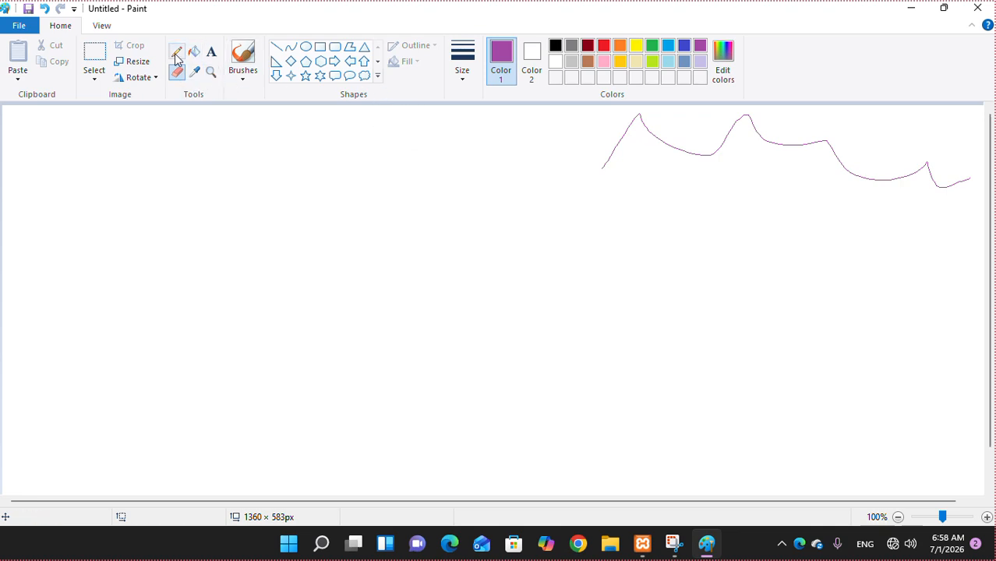
# - Paint two thick pink wavy strokes with a solid brush style
pyautogui.click(242, 76)
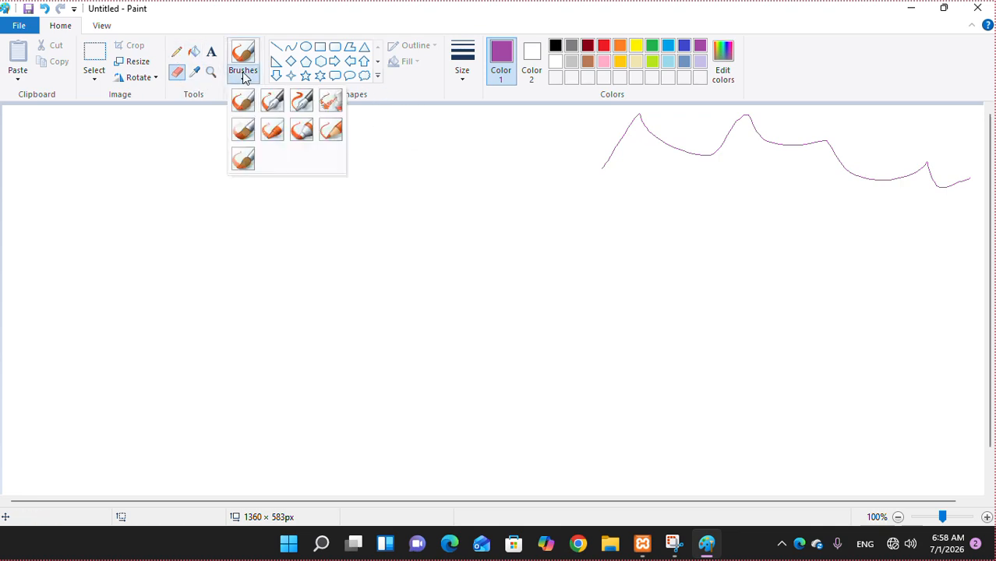
pyautogui.click(301, 130)
pyautogui.click(604, 63)
pyautogui.moveTo(254, 239)
pyautogui.mouseDown()
pyautogui.moveTo(292, 200)
pyautogui.moveTo(596, 258)
pyautogui.moveTo(647, 290)
pyautogui.mouseUp()
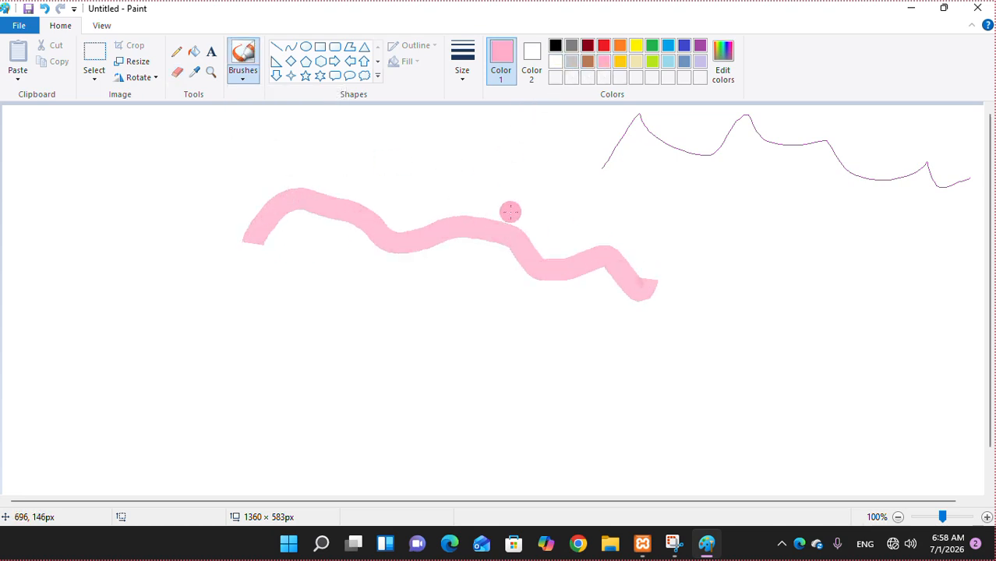
pyautogui.click(243, 78)
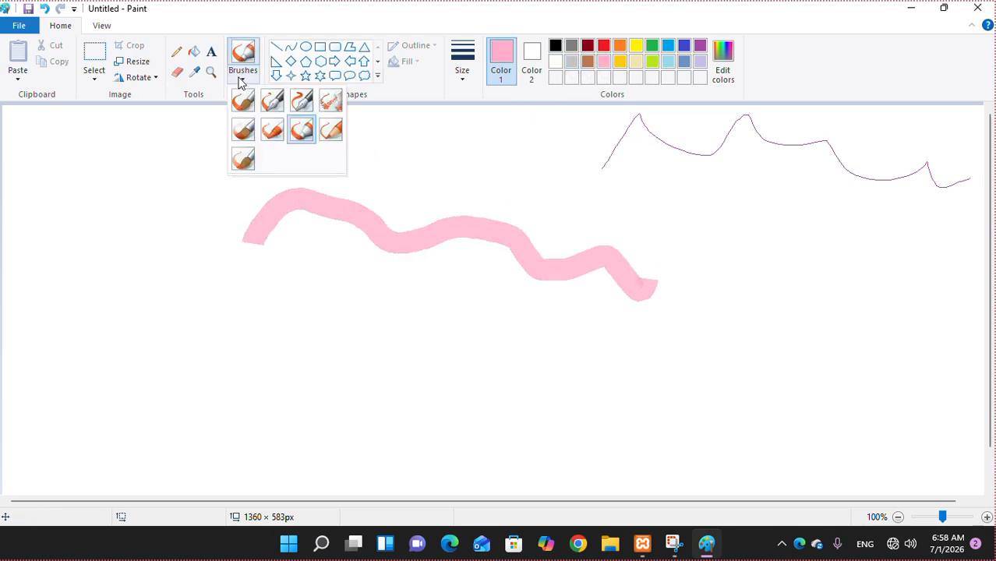
pyautogui.click(294, 132)
pyautogui.moveTo(273, 342)
pyautogui.mouseDown()
pyautogui.moveTo(397, 348)
pyautogui.moveTo(477, 331)
pyautogui.mouseUp()
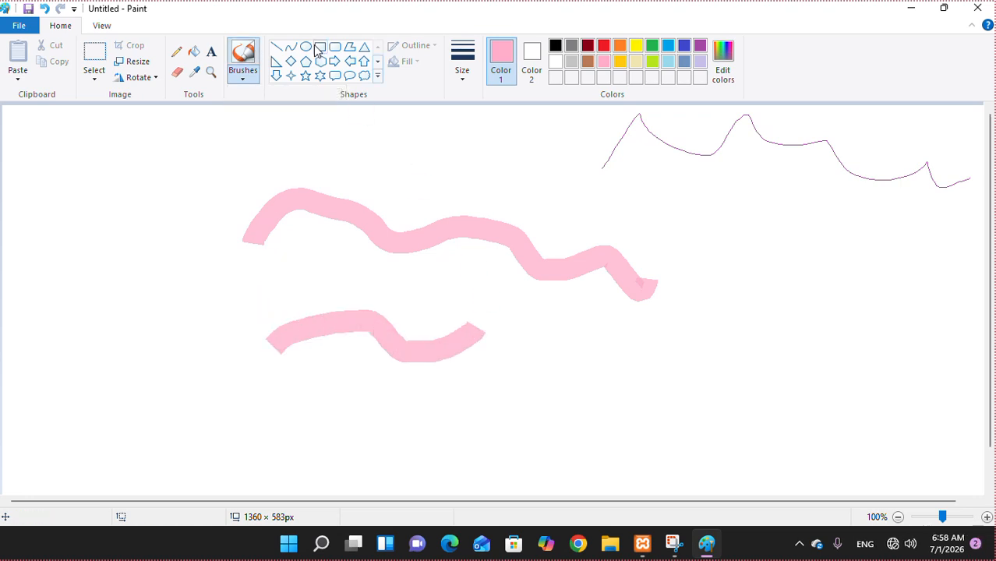
# - Add textured pink and green strokes, then erase the left parts of the pink strokes
pyautogui.click(242, 79)
pyautogui.click(271, 128)
pyautogui.moveTo(164, 167)
pyautogui.mouseDown()
pyautogui.moveTo(168, 149)
pyautogui.moveTo(444, 153)
pyautogui.moveTo(536, 162)
pyautogui.moveTo(530, 179)
pyautogui.mouseUp()
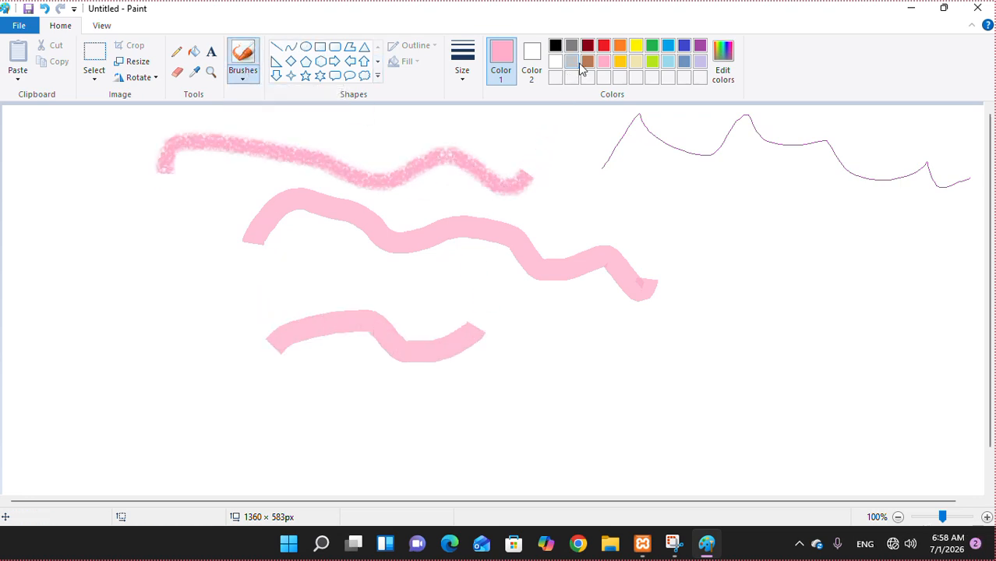
pyautogui.click(652, 46)
pyautogui.moveTo(540, 404); pyautogui.dragTo(902, 334)
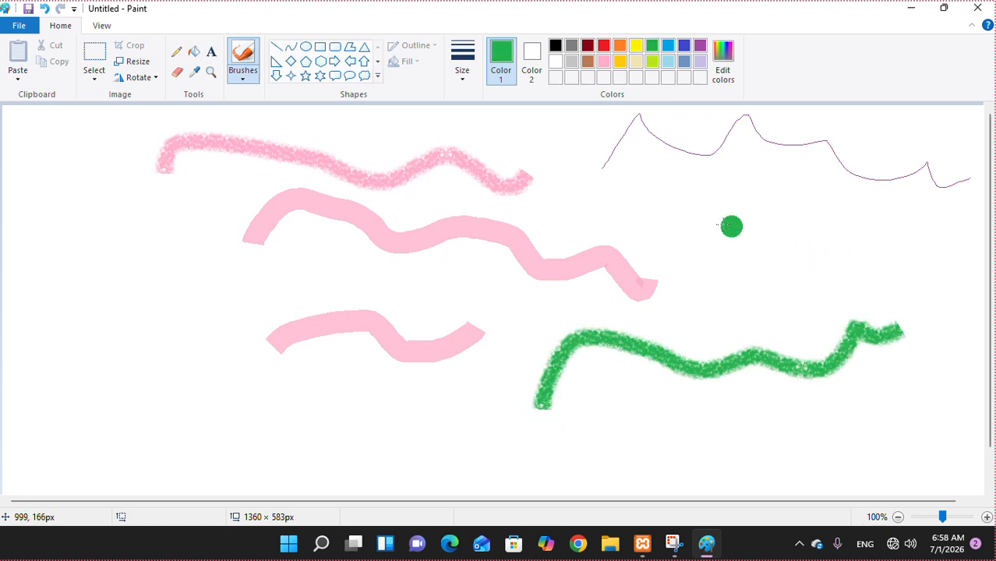
pyautogui.click(177, 71)
pyautogui.moveTo(297, 309)
pyautogui.mouseDown()
pyautogui.moveTo(387, 340)
pyautogui.moveTo(392, 240)
pyautogui.moveTo(334, 170)
pyautogui.moveTo(372, 173)
pyautogui.moveTo(356, 185)
pyautogui.moveTo(247, 182)
pyautogui.moveTo(272, 157)
pyautogui.moveTo(342, 181)
pyautogui.moveTo(233, 147)
pyautogui.moveTo(174, 150)
pyautogui.moveTo(161, 188)
pyautogui.moveTo(264, 226)
pyautogui.moveTo(290, 387)
pyautogui.moveTo(338, 306)
pyautogui.moveTo(231, 295)
pyautogui.moveTo(379, 359)
pyautogui.moveTo(470, 349)
pyautogui.moveTo(480, 325)
pyautogui.mouseUp()
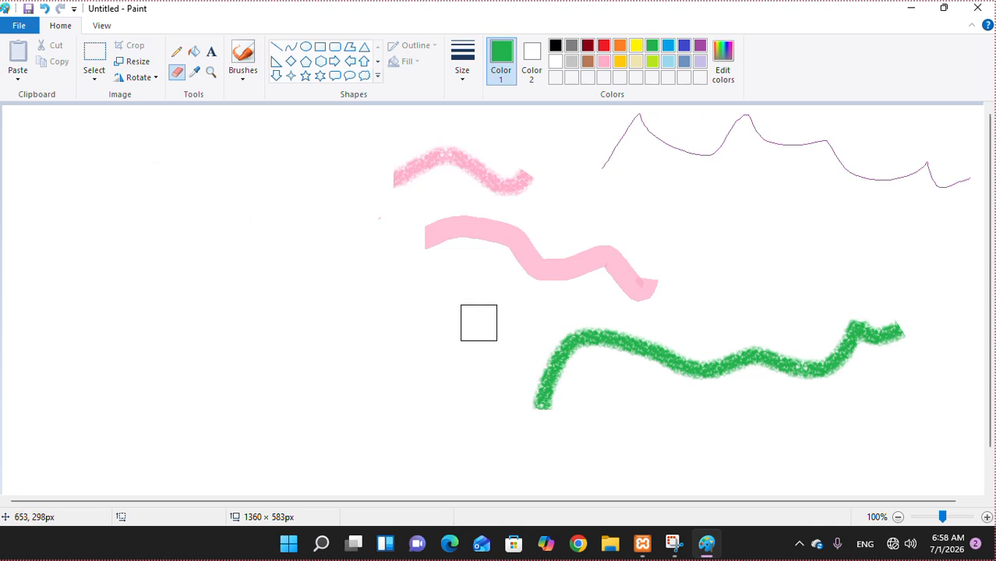
# - Draw a green hexagon, a six-point star below it, and a lime hexagon beside the star
pyautogui.click(321, 66)
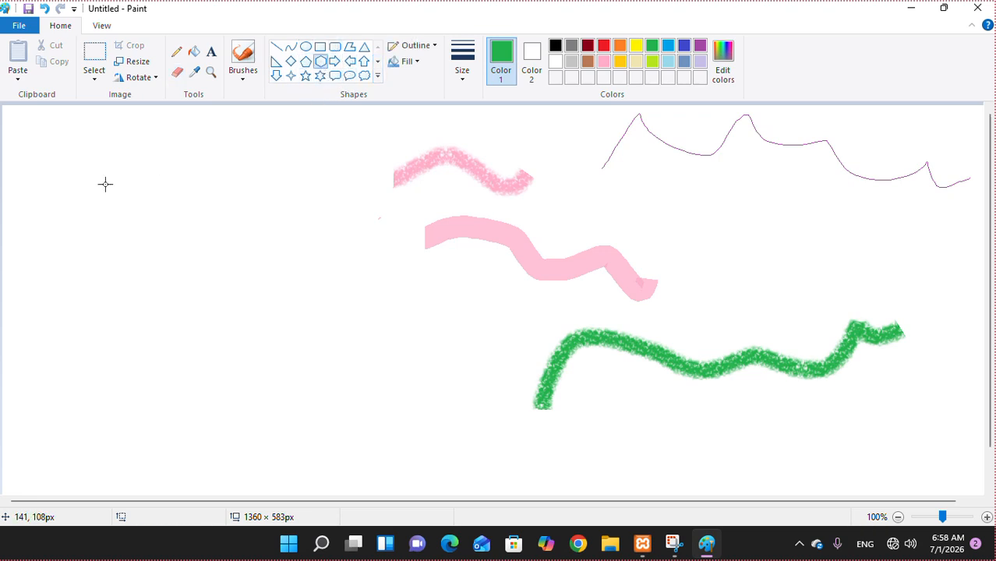
pyautogui.moveTo(105, 185); pyautogui.dragTo(231, 264)
pyautogui.click(320, 76)
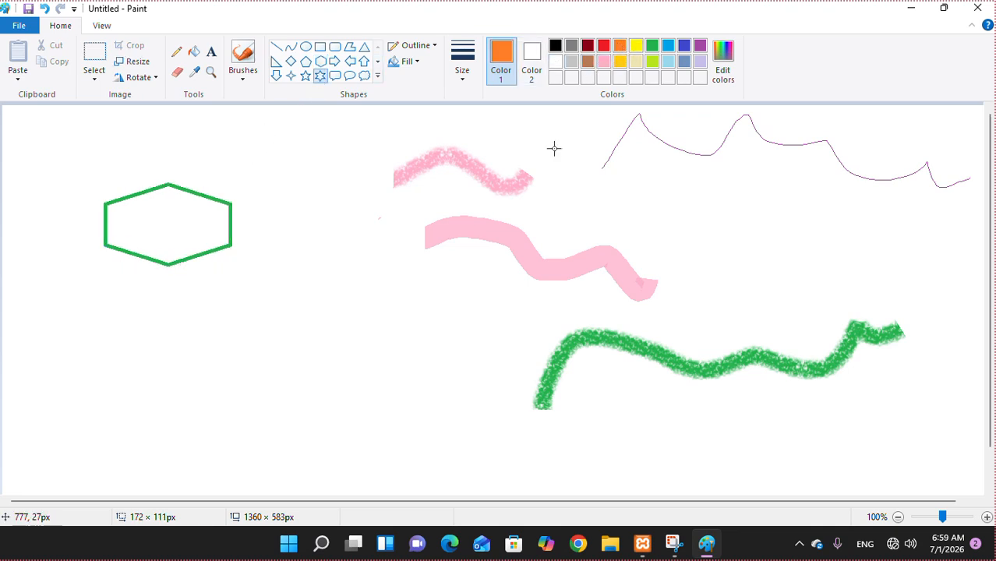
pyautogui.moveTo(126, 317); pyautogui.dragTo(272, 441)
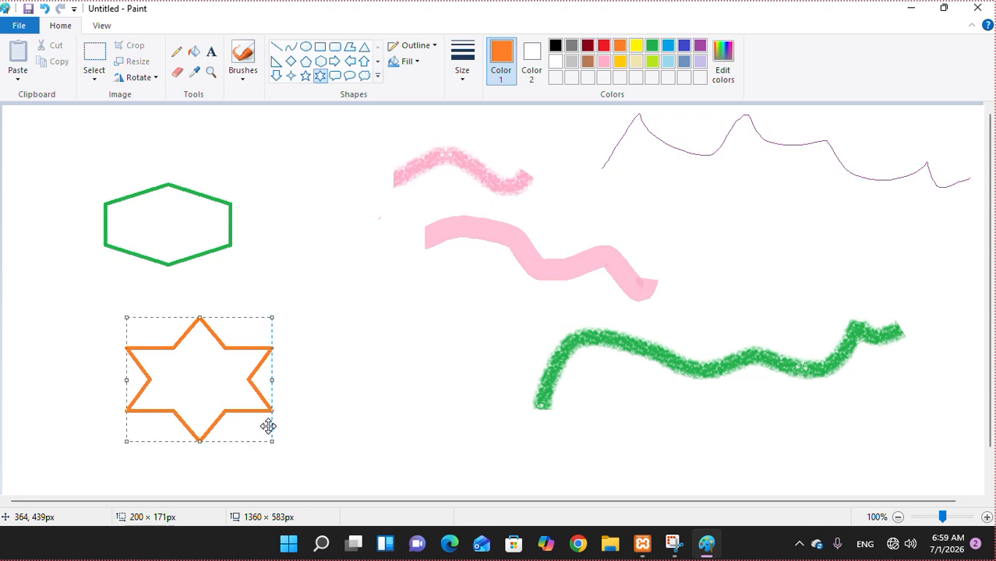
pyautogui.click(320, 61)
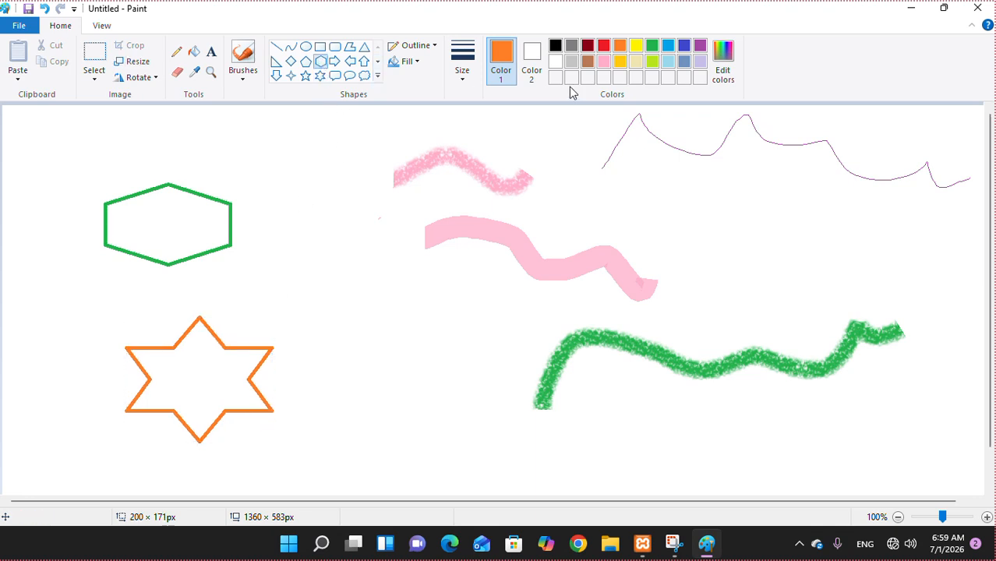
pyautogui.click(652, 62)
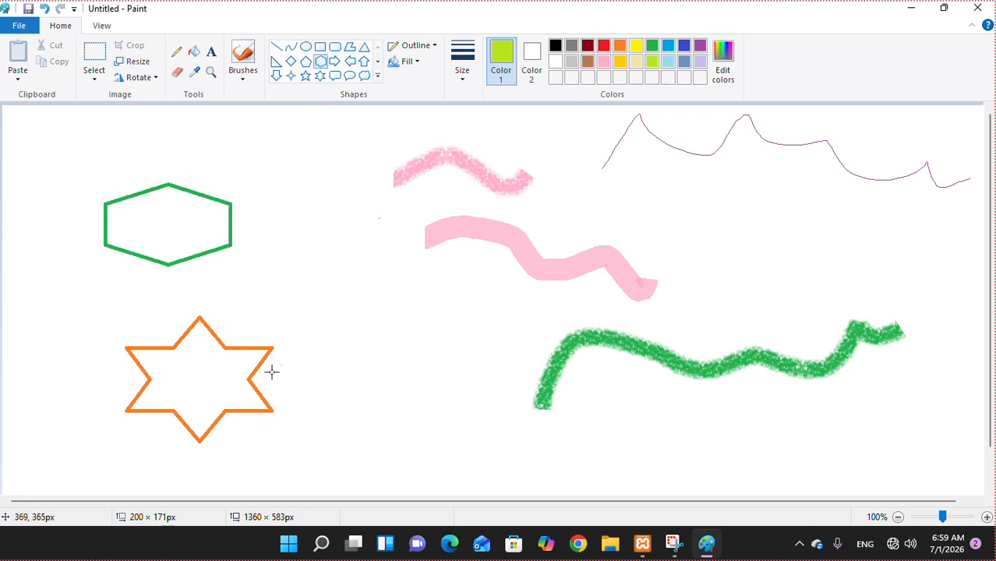
pyautogui.moveTo(348, 317); pyautogui.dragTo(460, 430)
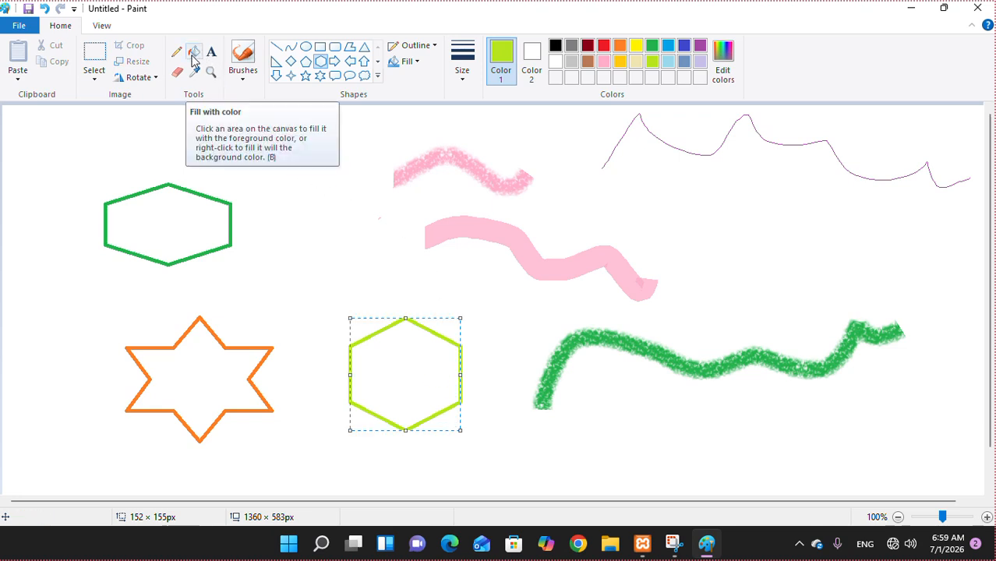
# - Fill the lime hexagon with light blue and the star with blue
pyautogui.click(195, 62)
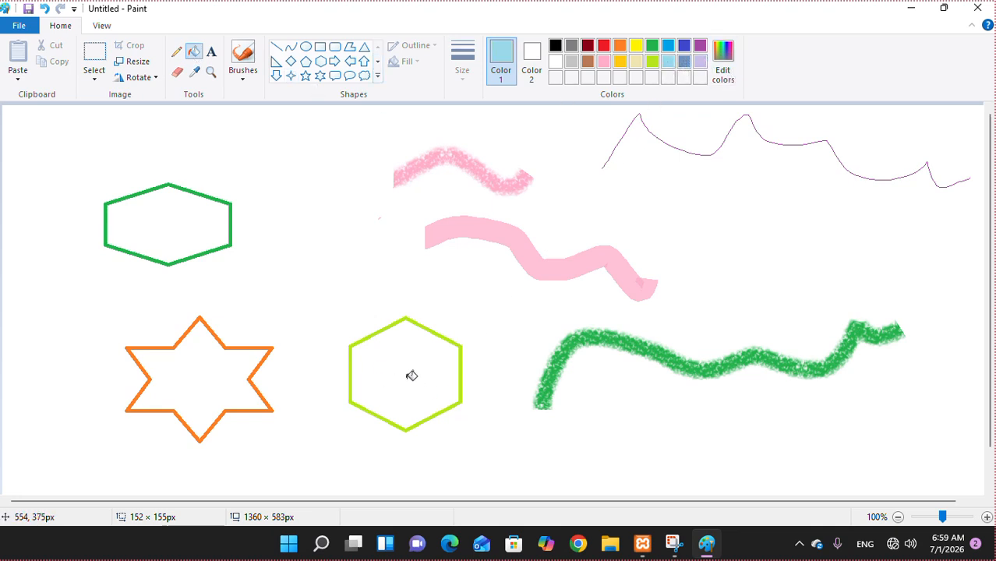
pyautogui.click(408, 368)
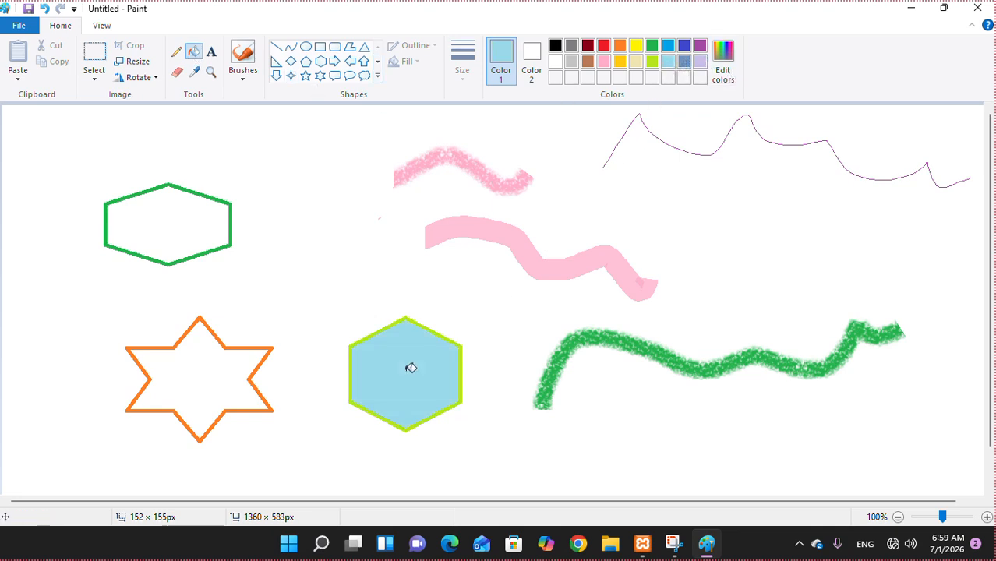
pyautogui.click(682, 48)
pyautogui.click(194, 371)
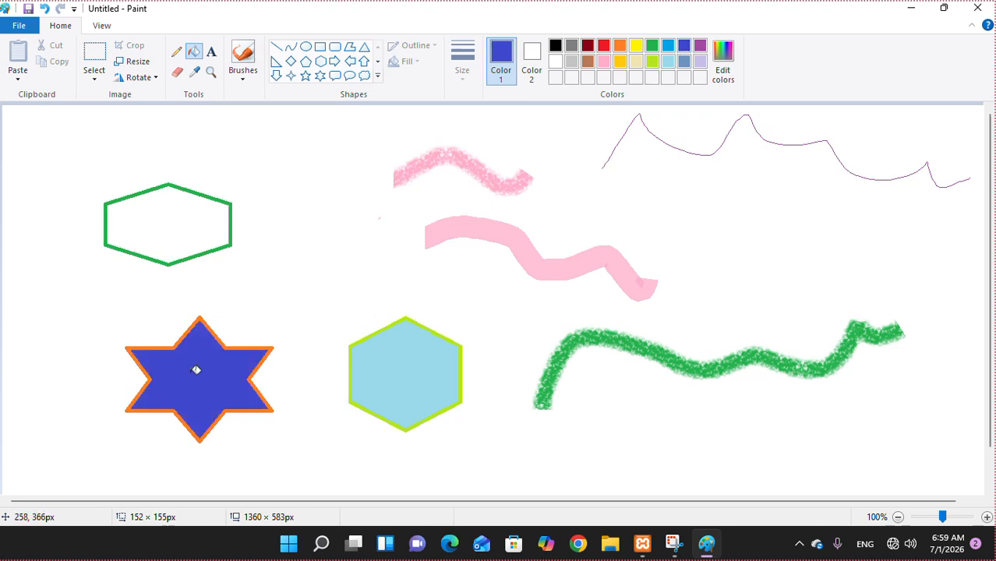
# - Try purple fills on the background and green hexagon, undo them, then fill the hexagon gold
pyautogui.click(700, 45)
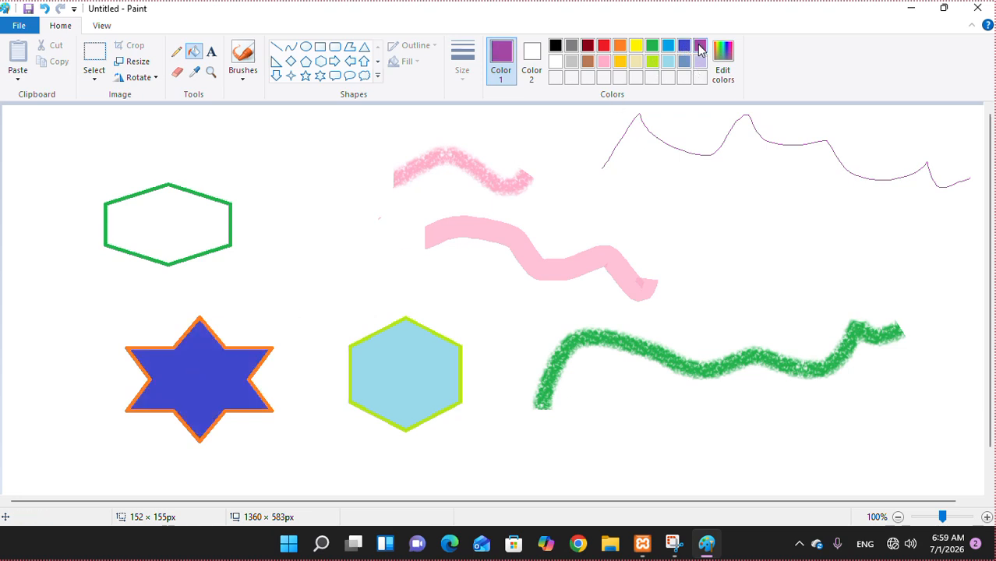
pyautogui.click(543, 204)
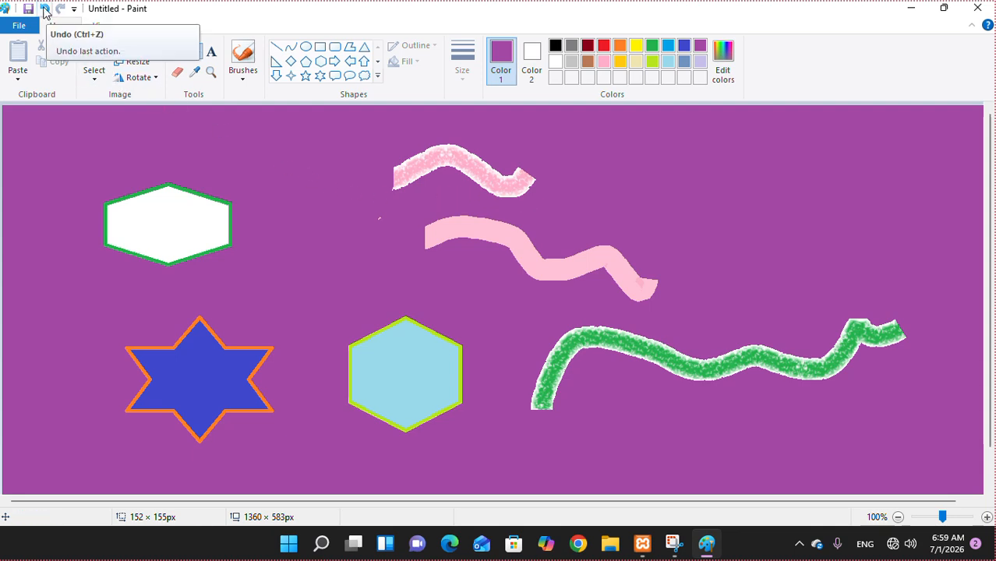
pyautogui.click(45, 9)
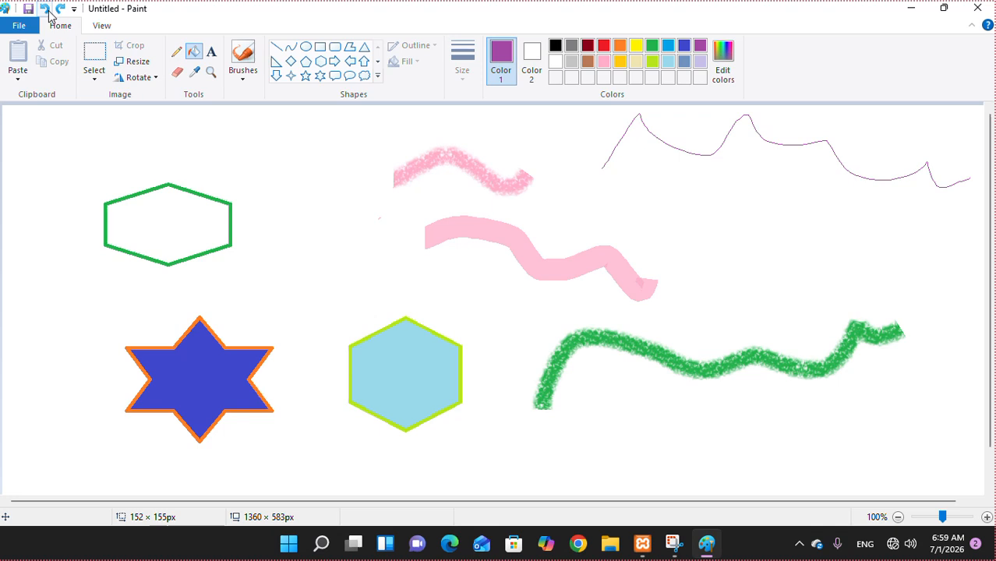
pyautogui.click(179, 218)
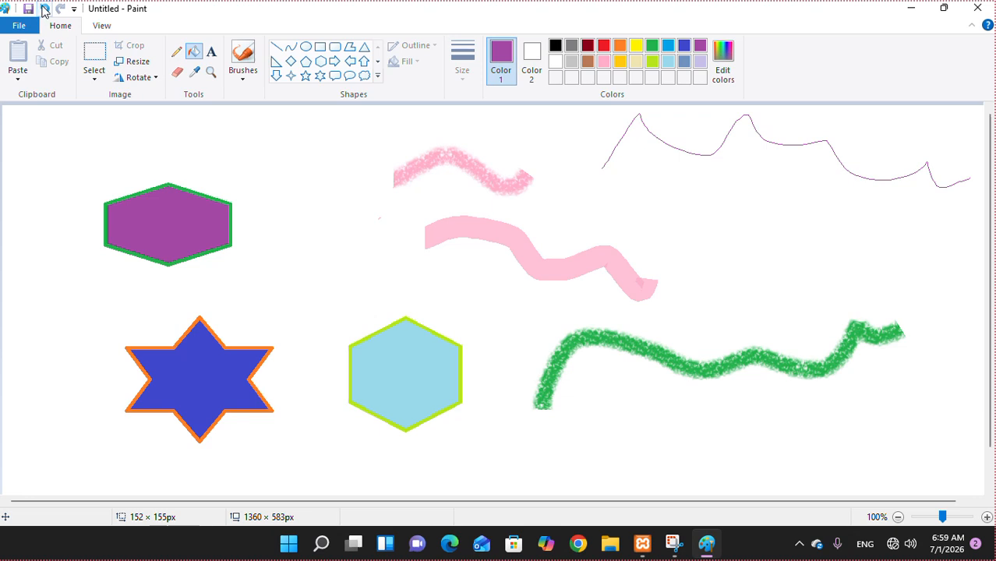
pyautogui.click(44, 9)
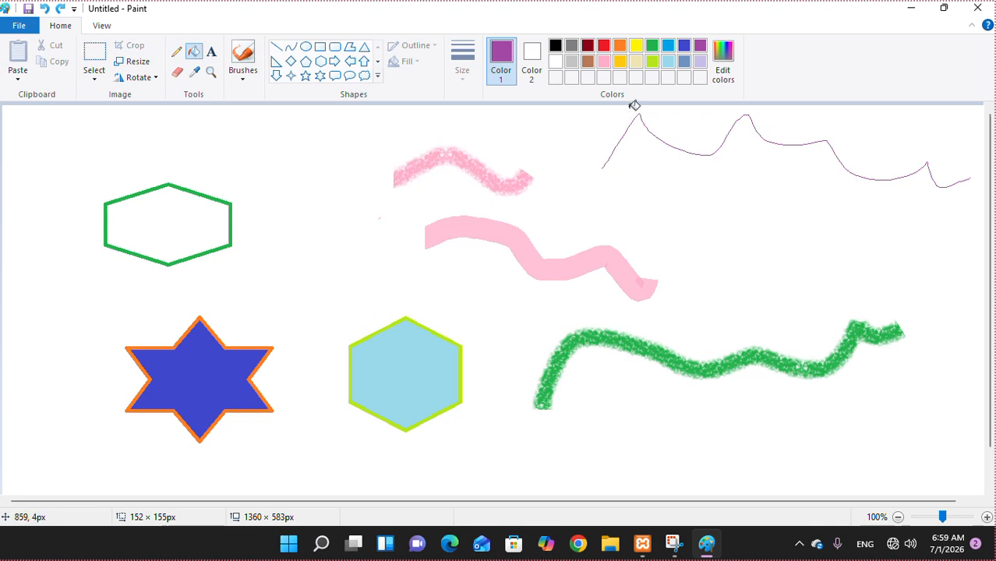
pyautogui.click(617, 63)
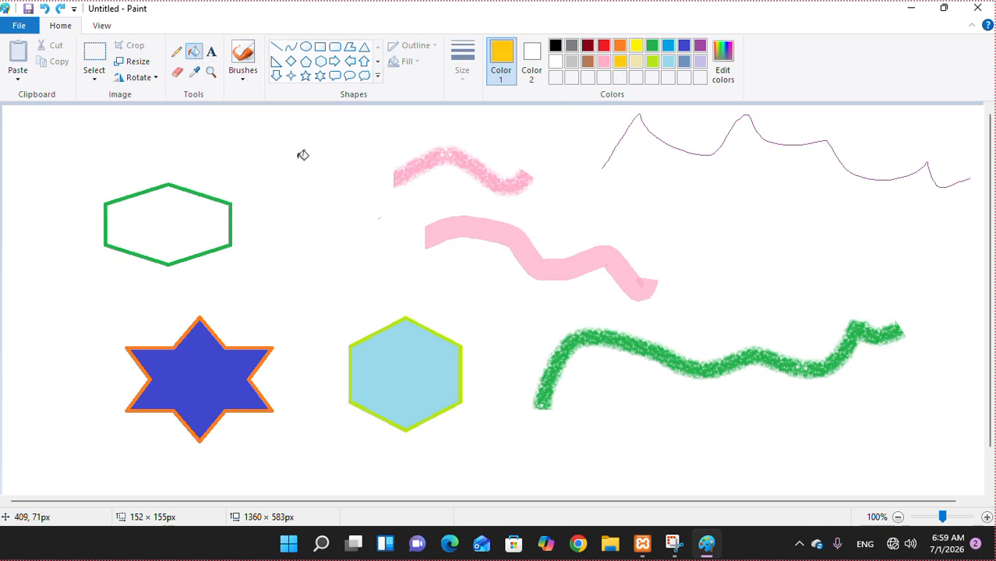
pyautogui.click(179, 217)
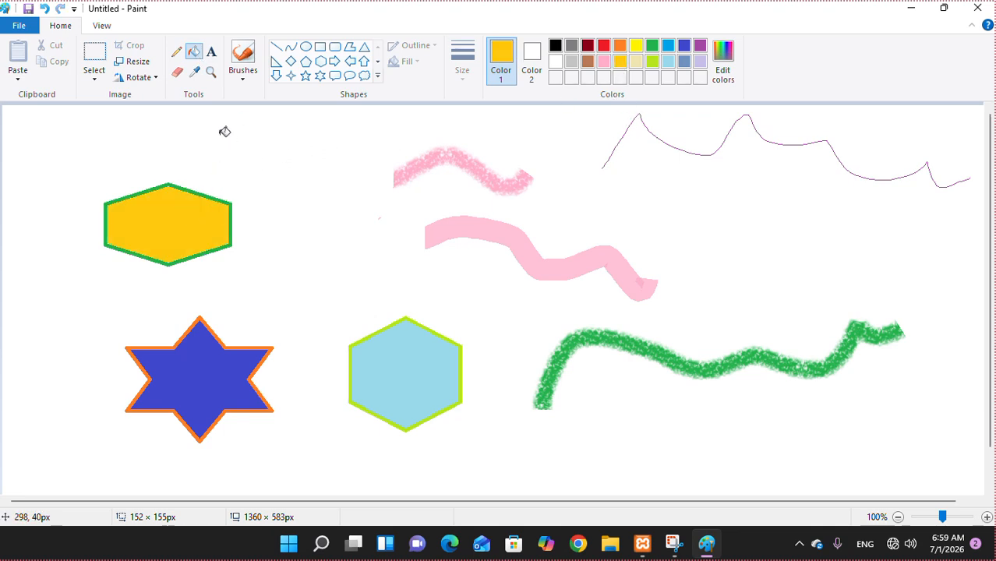
# - Draw two right-pointing gold arrows, a small one beside the hexagon and a larger one on the right
pyautogui.click(334, 62)
pyautogui.moveTo(249, 138); pyautogui.dragTo(347, 208)
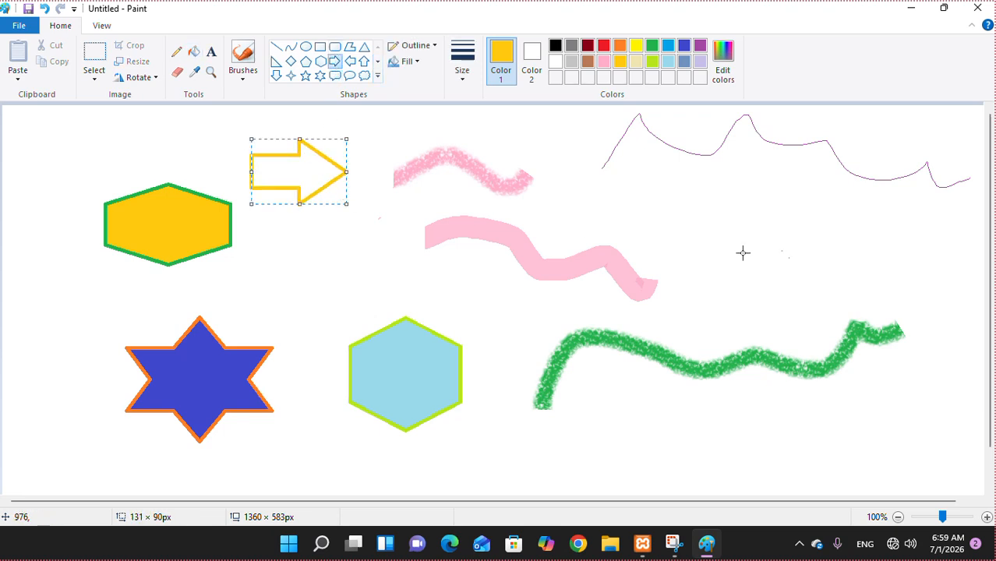
pyautogui.moveTo(721, 192); pyautogui.dragTo(875, 291)
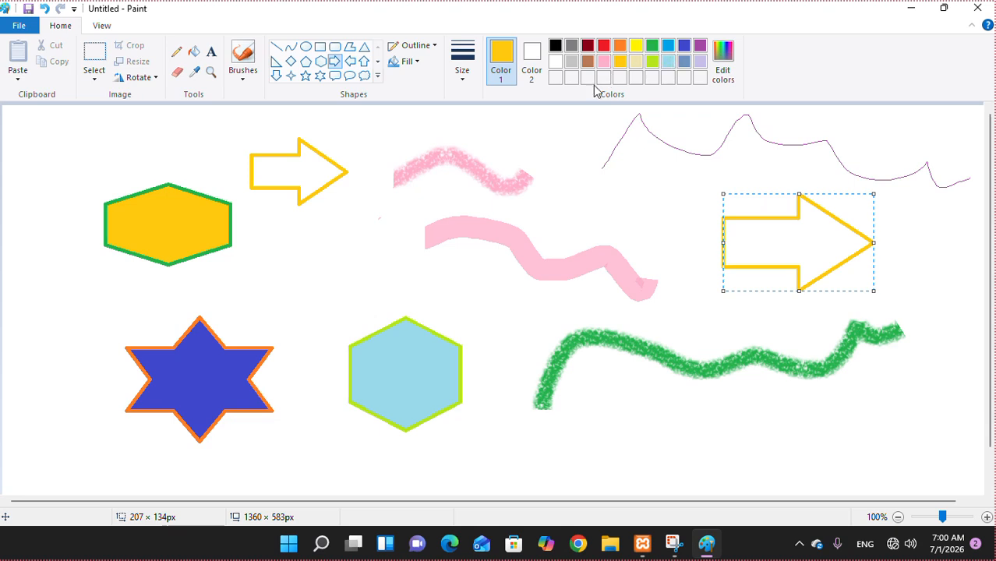
# - Fill the small arrow light blue and the large arrow gold, sampling colours from the hexagons
pyautogui.click(195, 73)
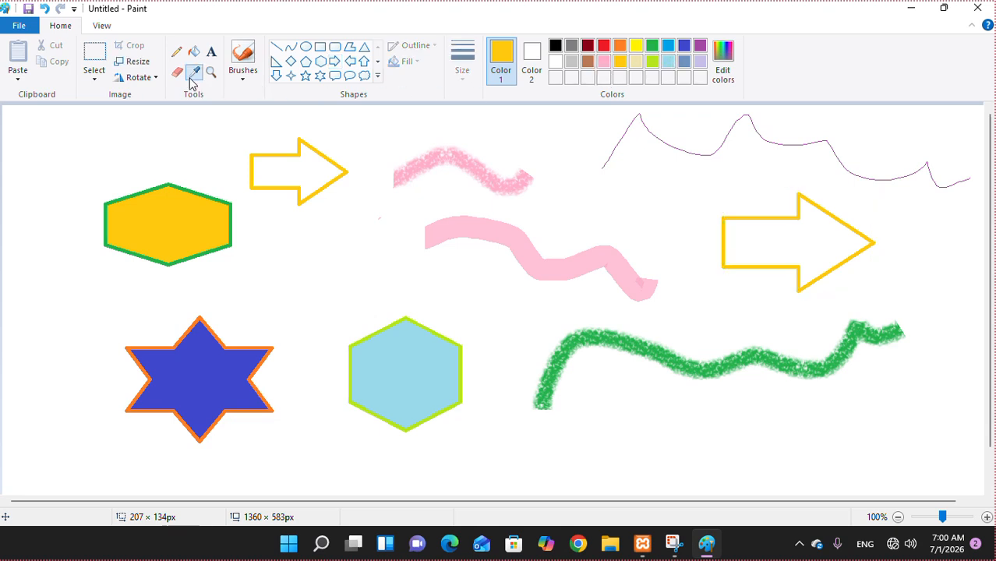
pyautogui.click(402, 384)
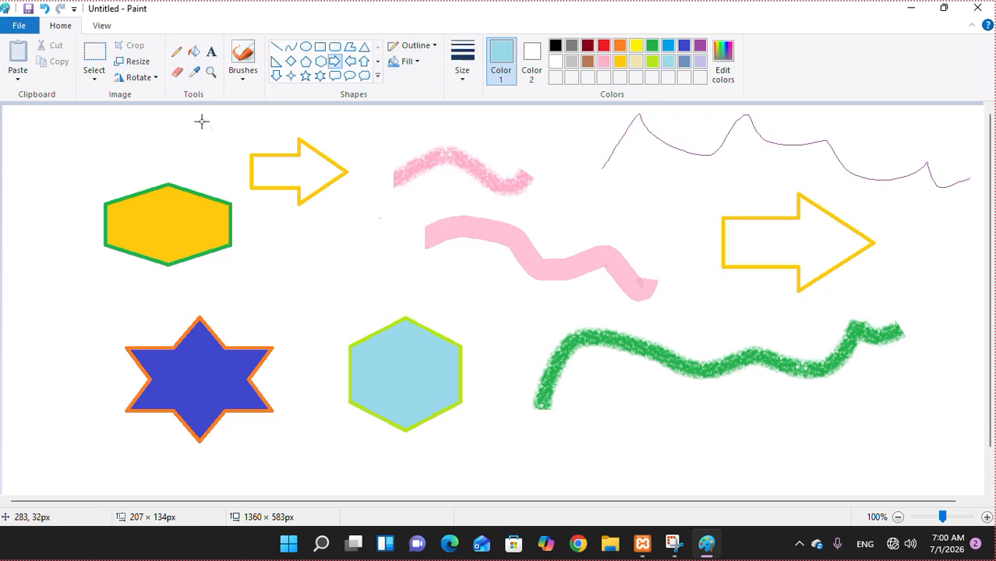
pyautogui.click(194, 51)
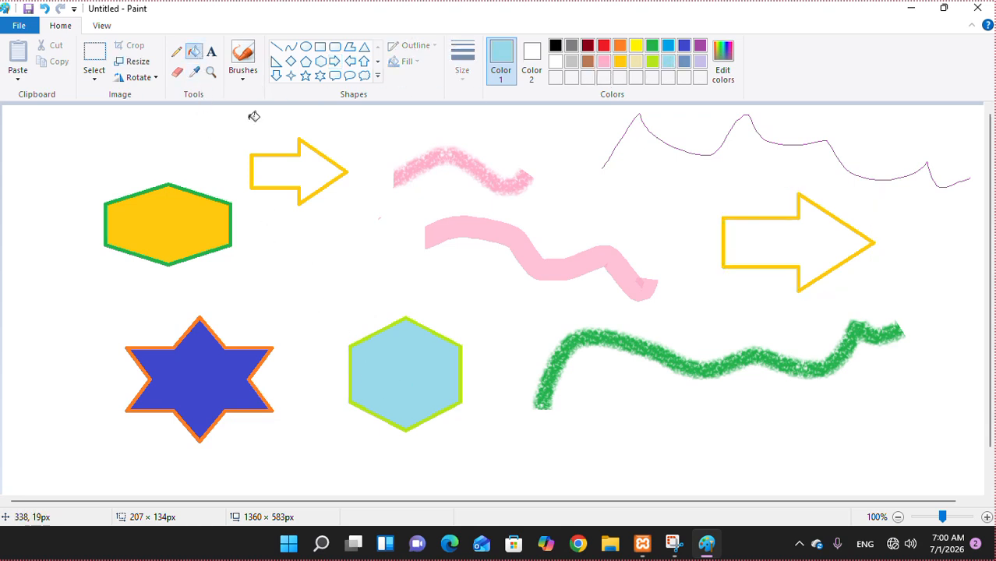
pyautogui.click(292, 173)
pyautogui.click(194, 74)
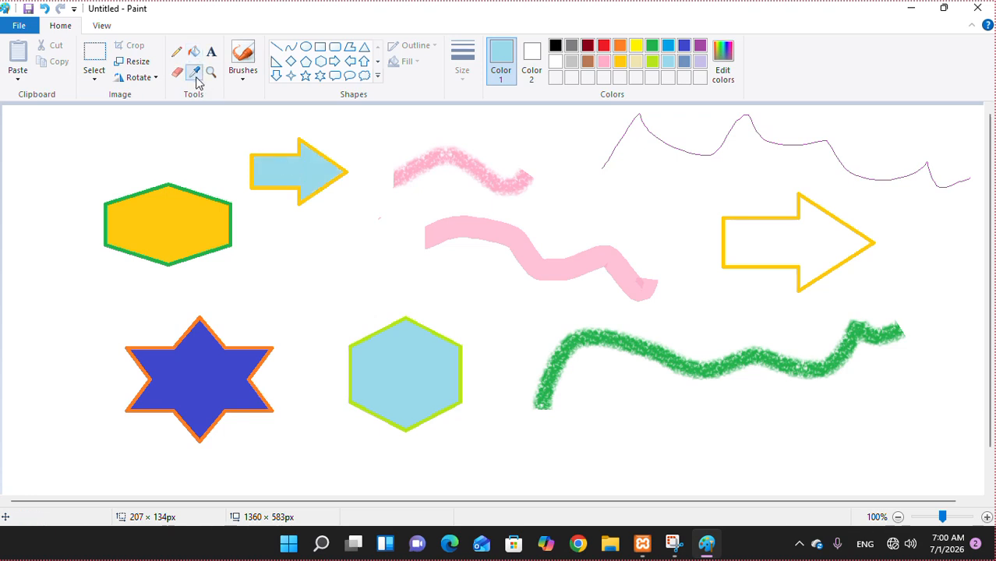
pyautogui.click(172, 205)
pyautogui.click(795, 230)
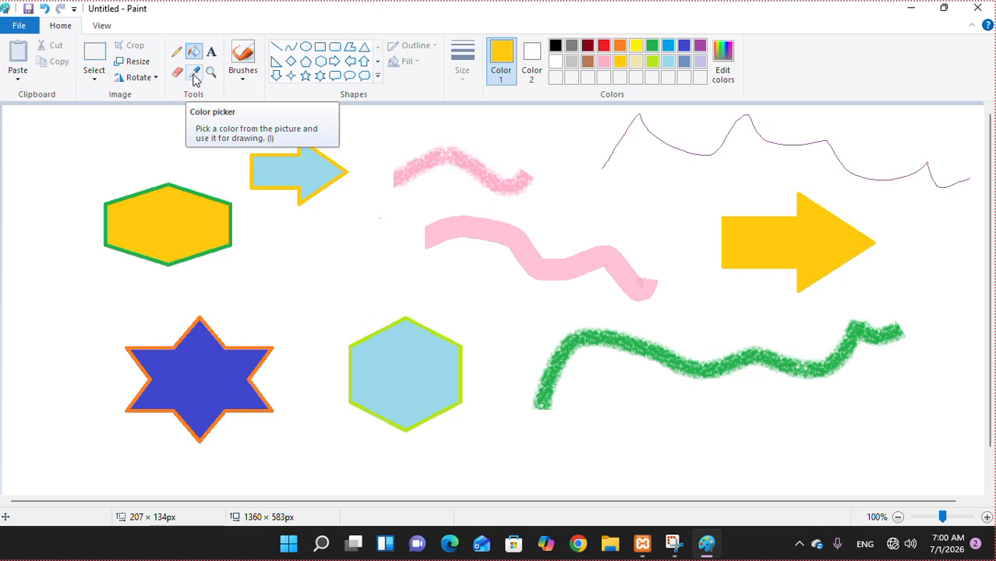
pyautogui.click(210, 72)
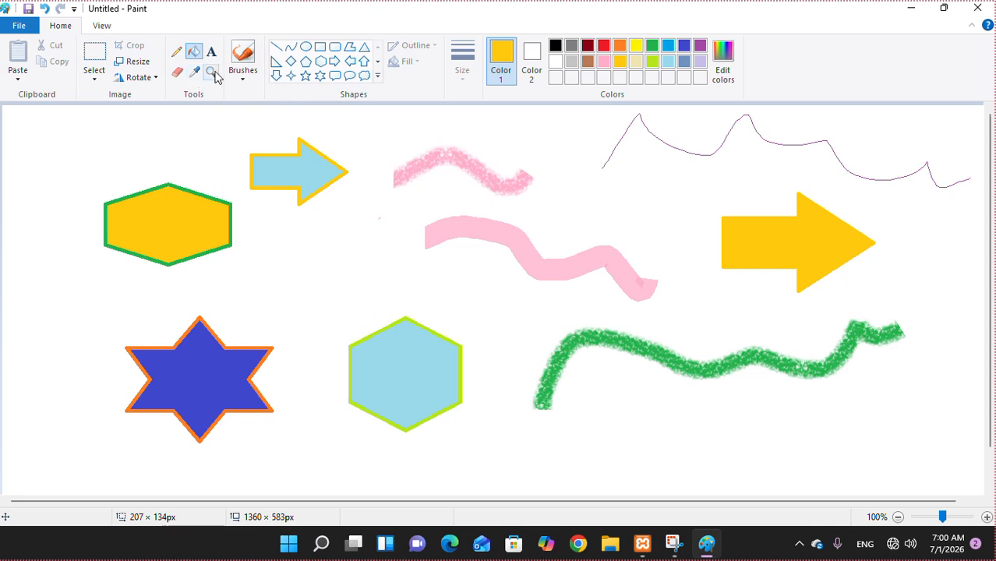
# - Zoom in and out with the Magnifier, then magnify closely on the light-blue hexagon
pyautogui.click(424, 276)
pyautogui.click(346, 267)
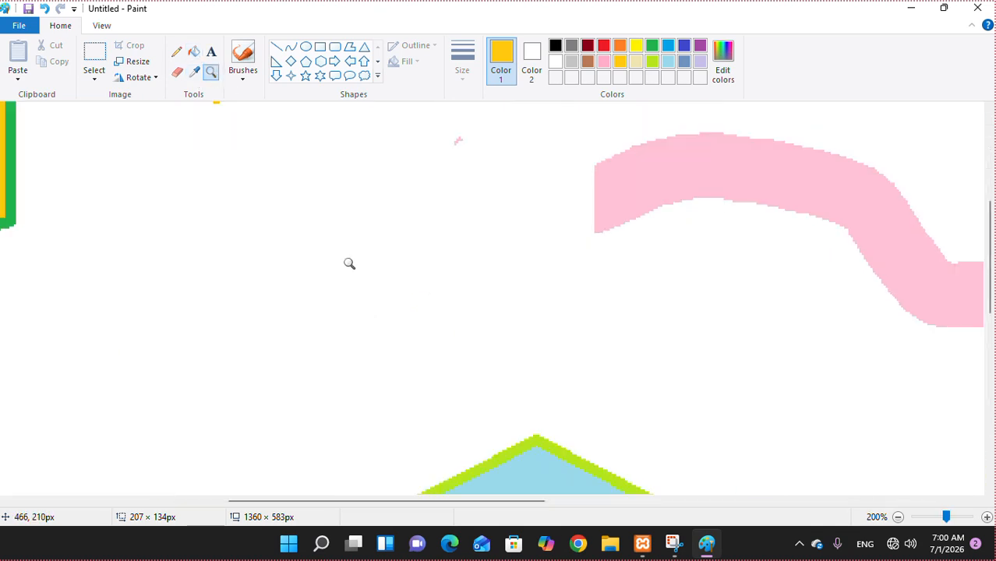
pyautogui.rightClick(350, 263)
pyautogui.rightClick(350, 264)
pyautogui.rightClick(349, 263)
pyautogui.click(269, 234)
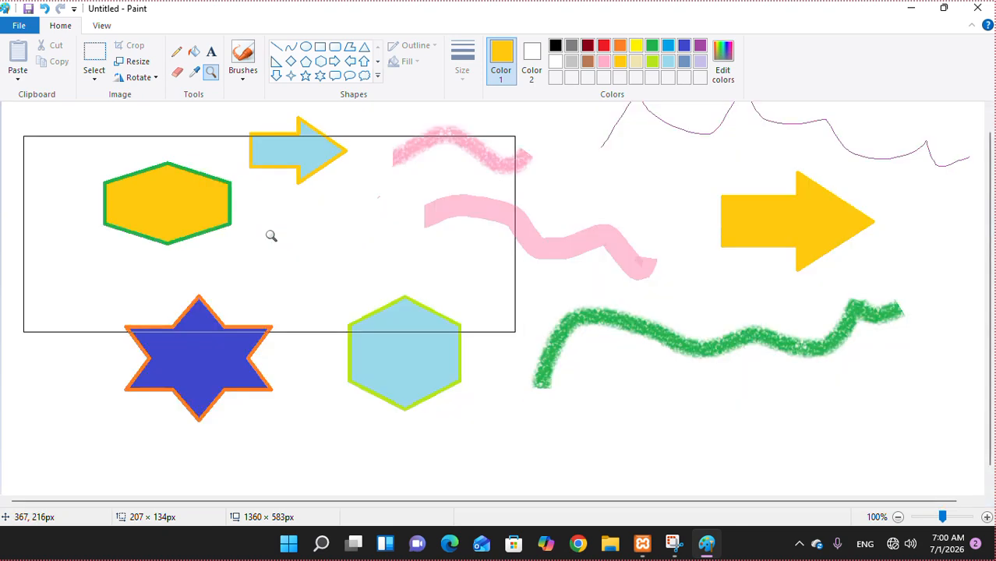
pyautogui.click(427, 363)
pyautogui.click(458, 318)
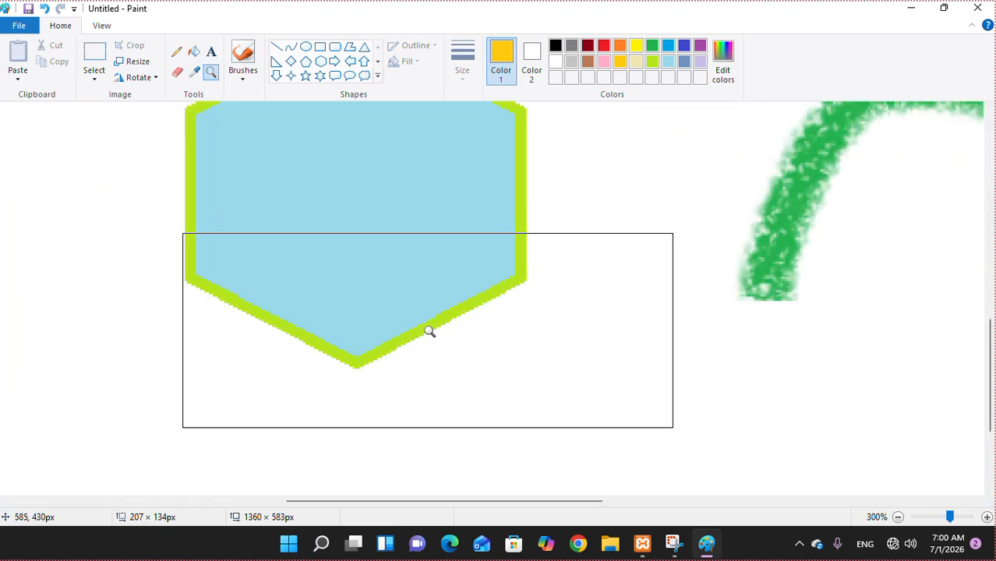
pyautogui.click(176, 51)
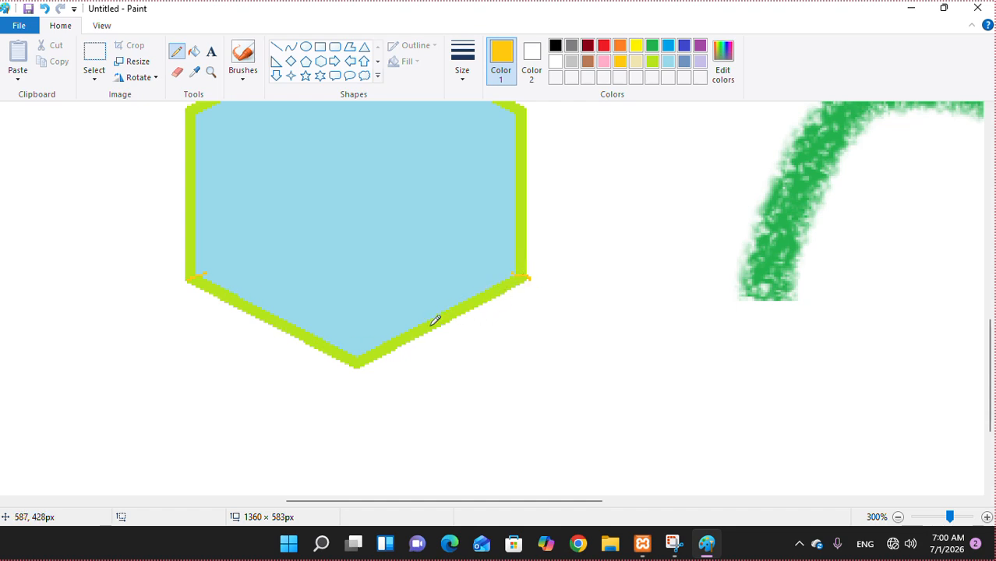
# - Recolour the light-blue hexagon's lower V-shaped outline edge blue
pyautogui.click(194, 52)
pyautogui.click(683, 47)
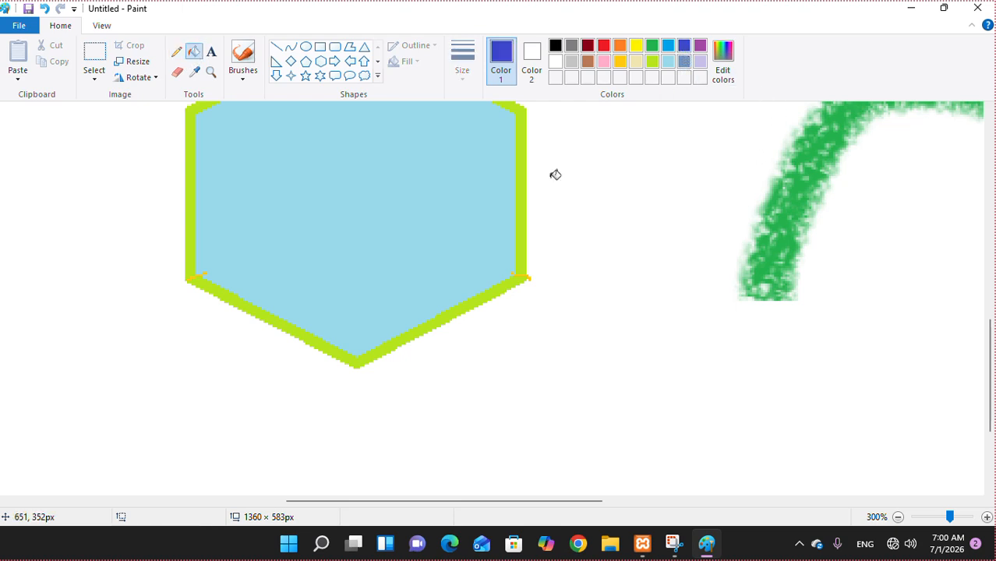
pyautogui.click(489, 292)
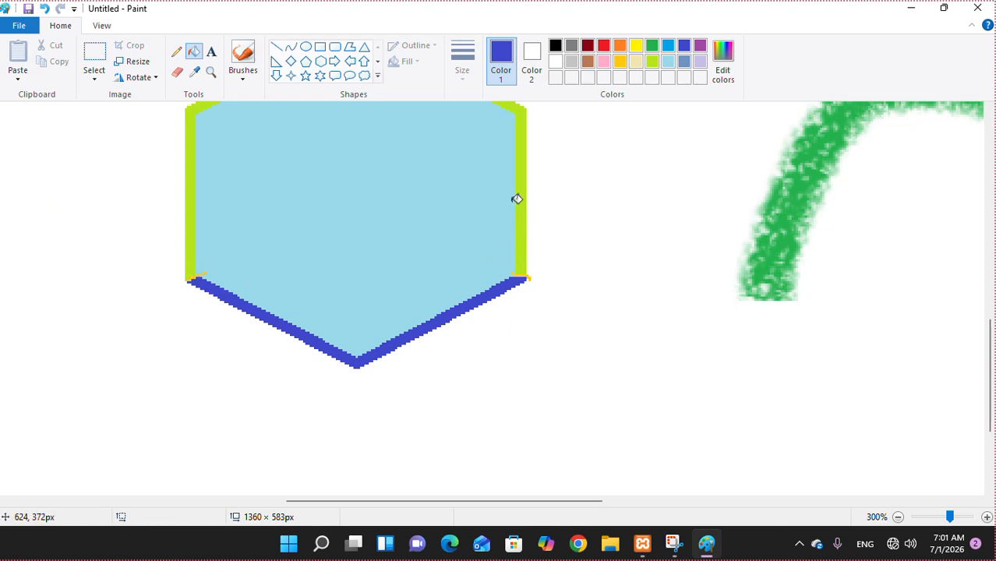
# - Zoom in and back out with the Magnifier to view the whole drawing
pyautogui.click(210, 70)
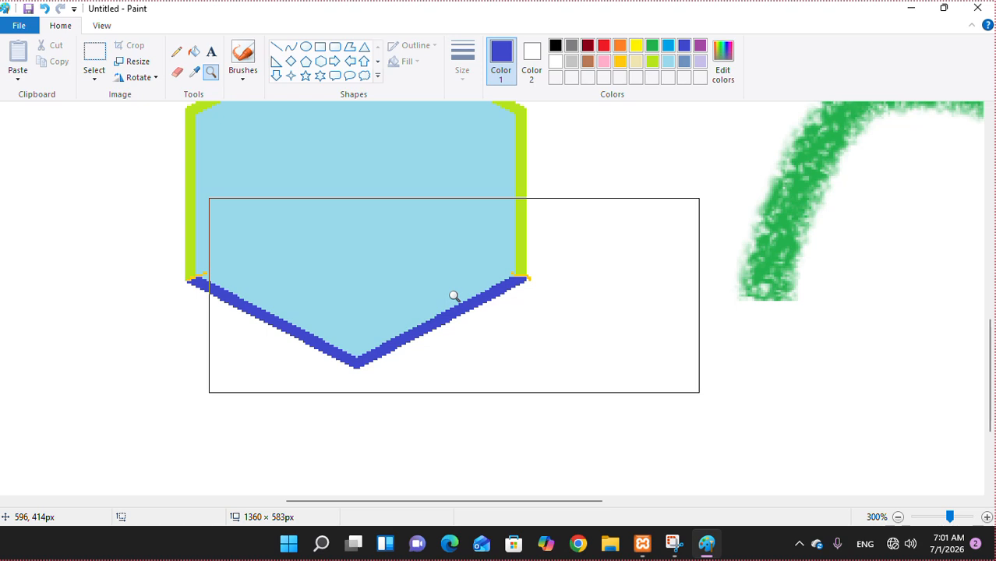
pyautogui.rightClick(291, 259)
pyautogui.click(290, 258)
pyautogui.click(307, 249)
pyautogui.rightClick(308, 250)
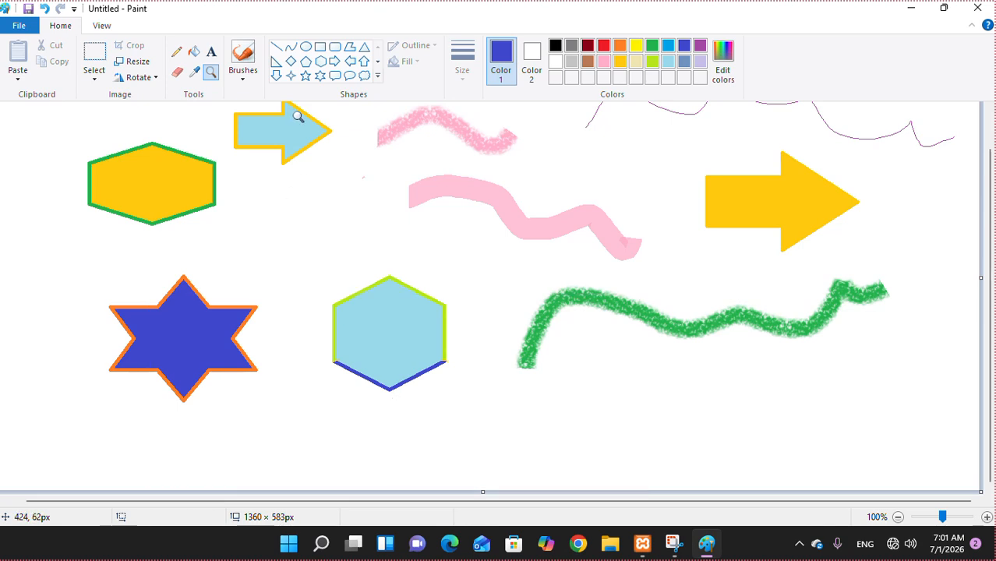
# - Add a text box below the green stroke reading 'gayatri computer classes', widening it slightly
pyautogui.click(210, 53)
pyautogui.moveTo(546, 394); pyautogui.dragTo(812, 456)
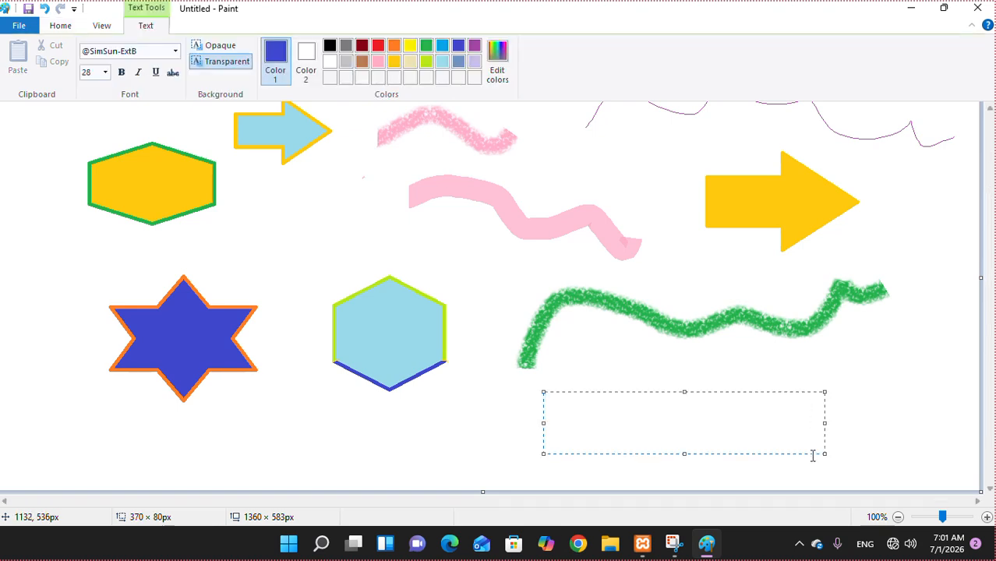
pyautogui.write('gayatri')
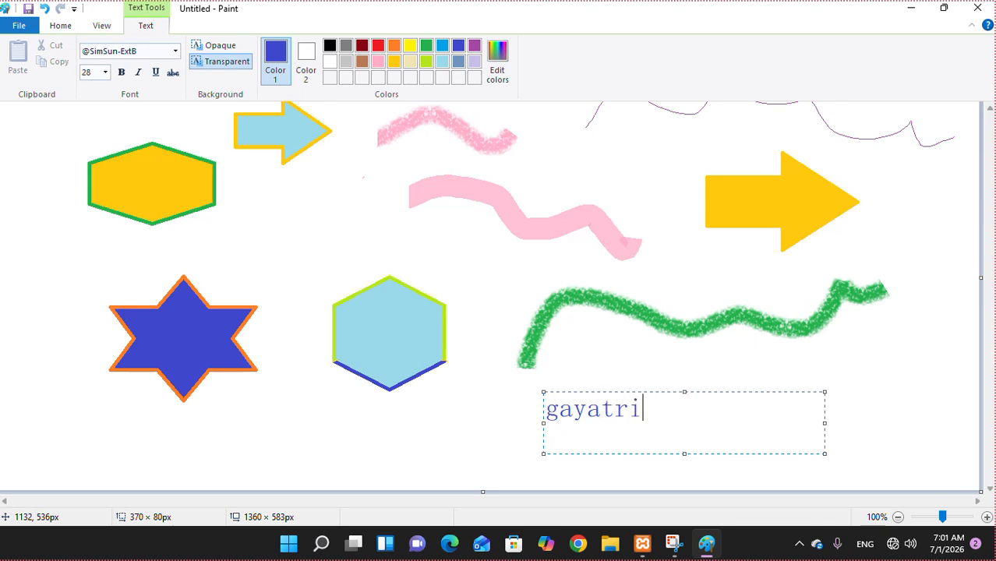
pyautogui.write(' computer ')
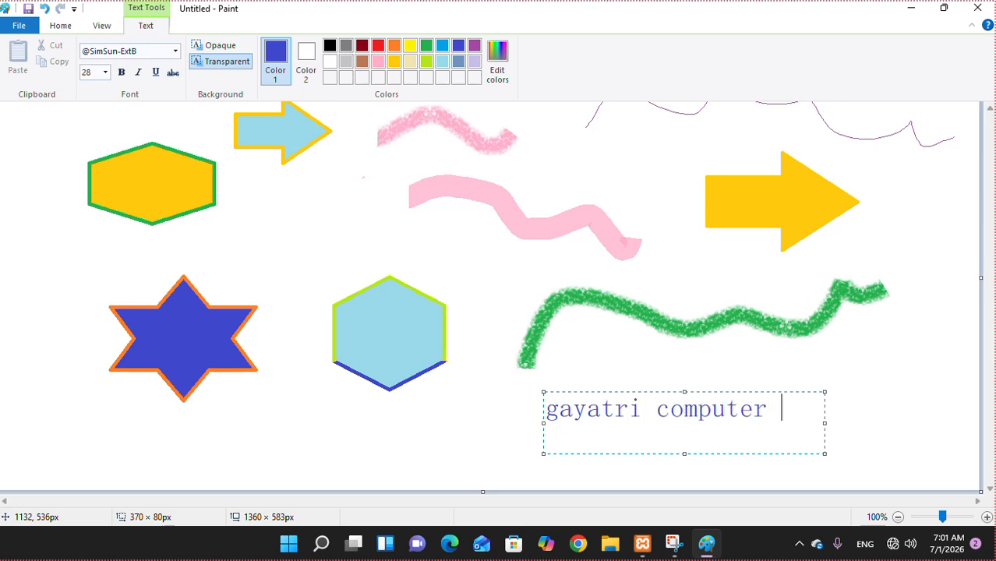
pyautogui.write('classes')
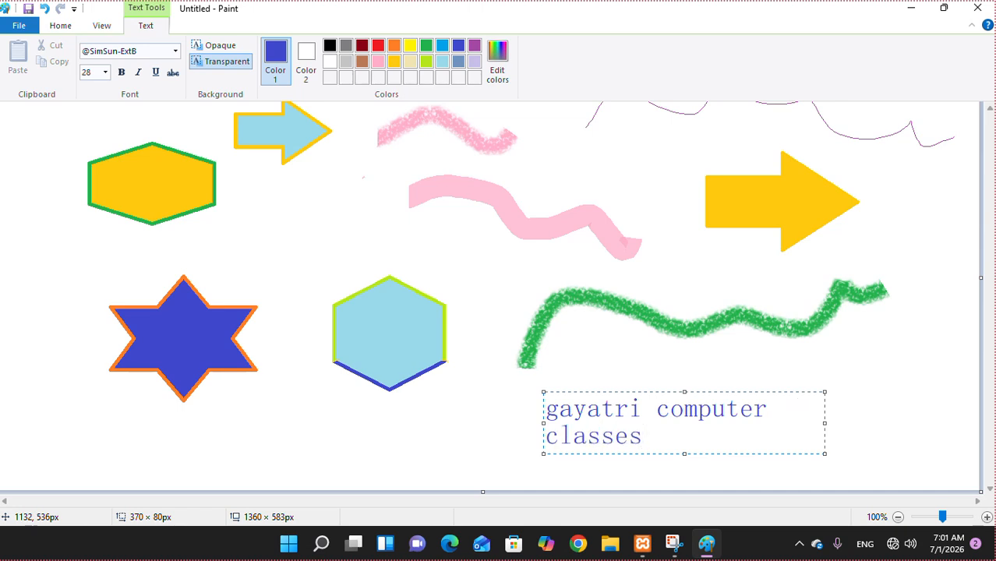
pyautogui.moveTo(825, 422)
pyautogui.mouseDown()
pyautogui.moveTo(913, 413)
pyautogui.moveTo(816, 412)
pyautogui.mouseUp()
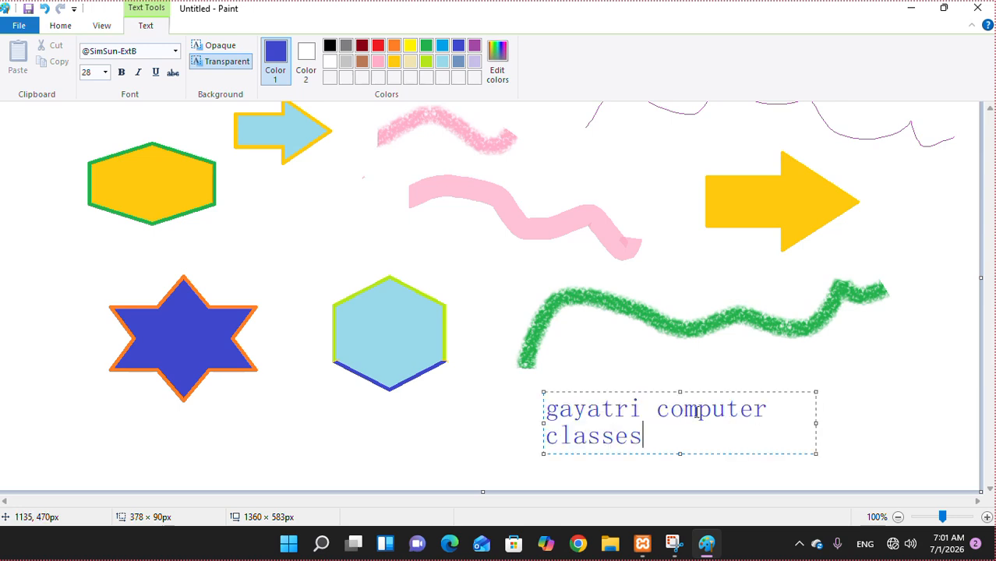
# - Commit the 'gayatri computer classes' text onto the canvas as two lines
pyautogui.click(882, 353)
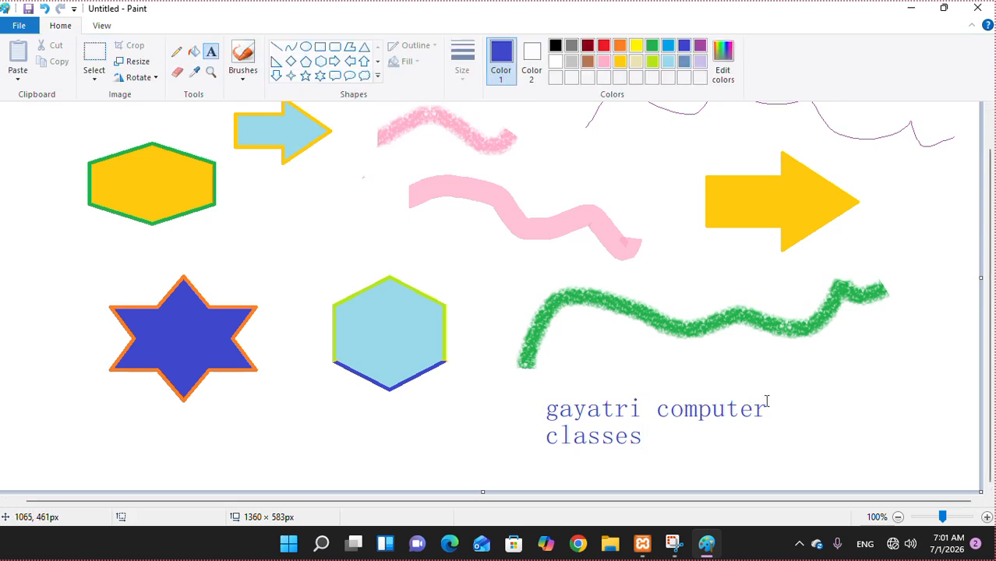
pyautogui.click(643, 399)
pyautogui.moveTo(923, 402); pyautogui.dragTo(875, 408)
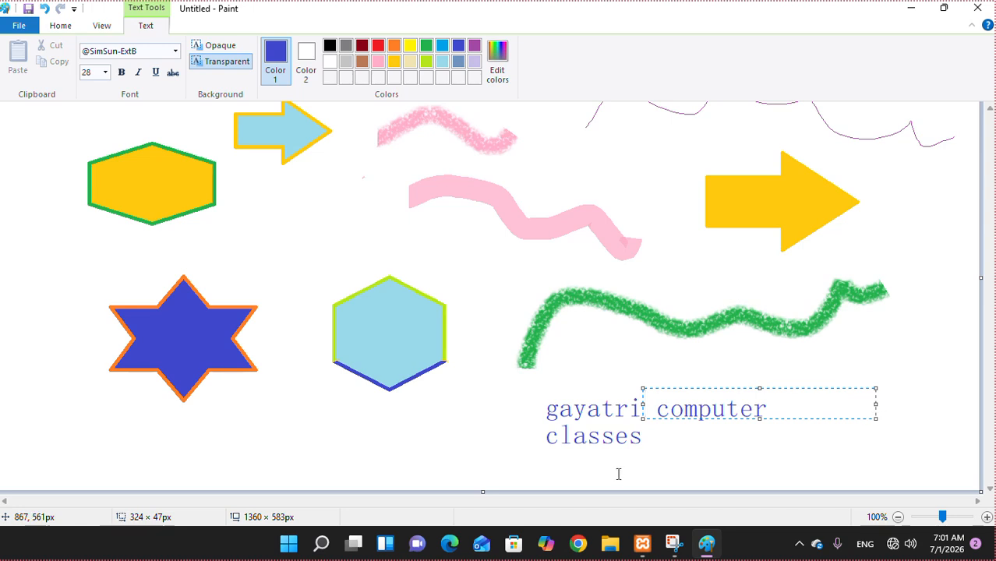
pyautogui.click(692, 446)
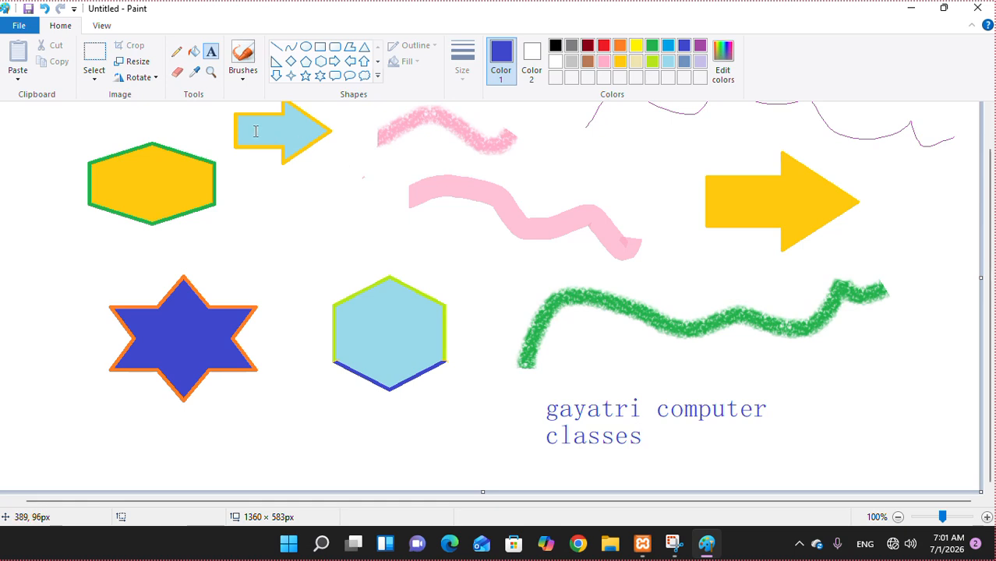
# - Erase the word 'classes', leaving 'gayatri computer' in blue
pyautogui.click(177, 70)
pyautogui.moveTo(657, 442); pyautogui.dragTo(552, 440)
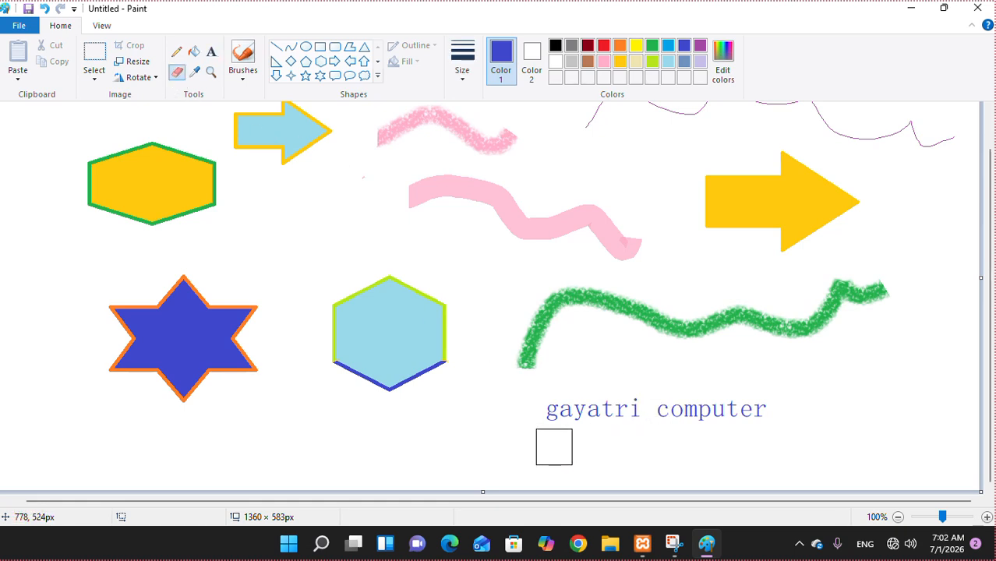
pyautogui.click(210, 56)
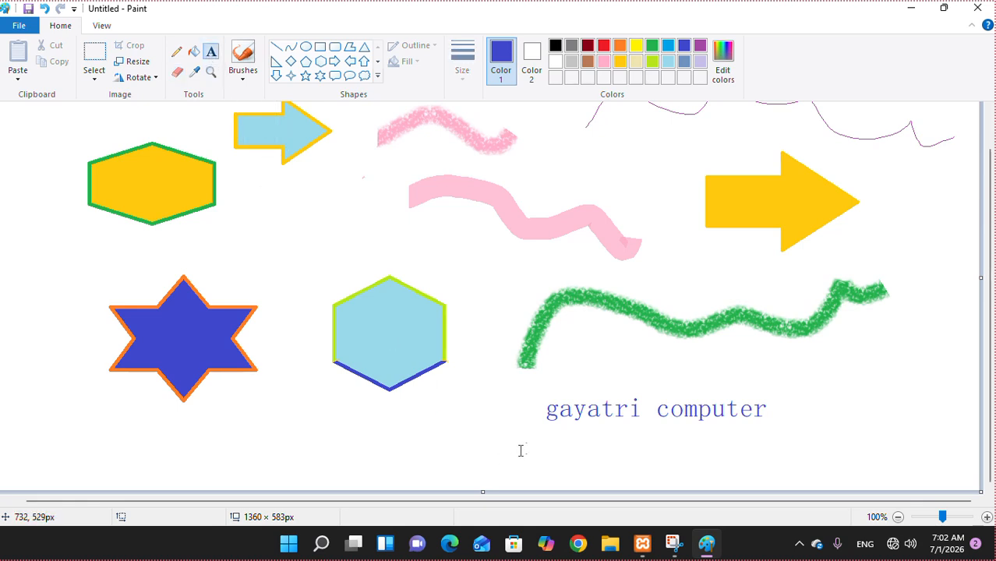
# - Below 'gayatri computer', type 'dwarka' in blue, then 'M.' and the phone number in red
pyautogui.moveTo(531, 434); pyautogui.dragTo(811, 465)
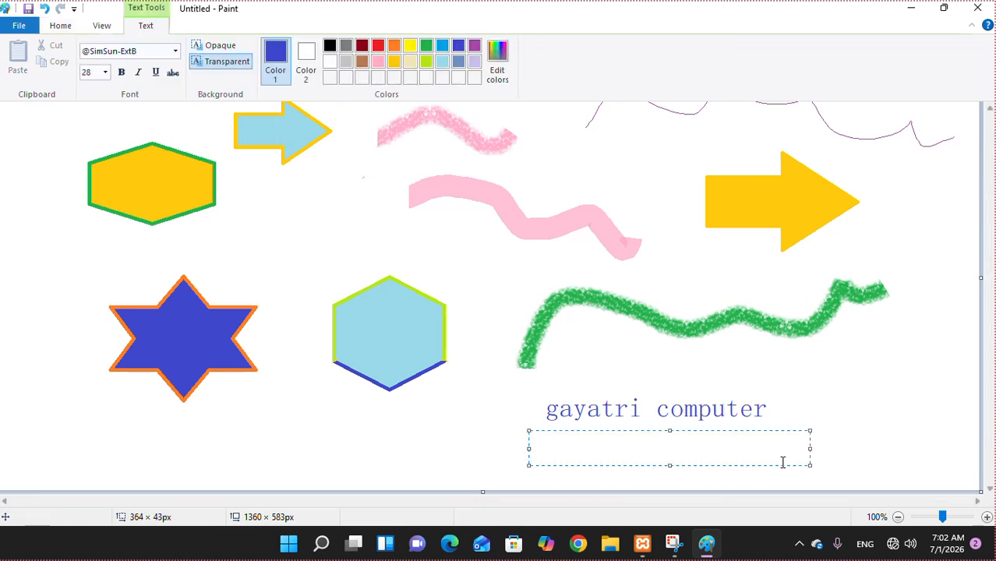
pyautogui.write('dwar')
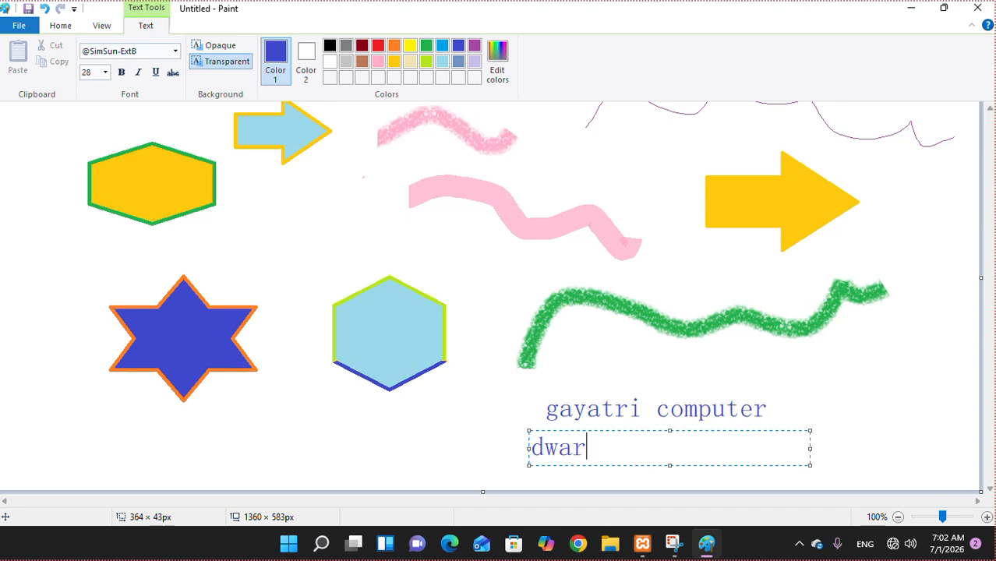
pyautogui.write('ka')
pyautogui.click(378, 47)
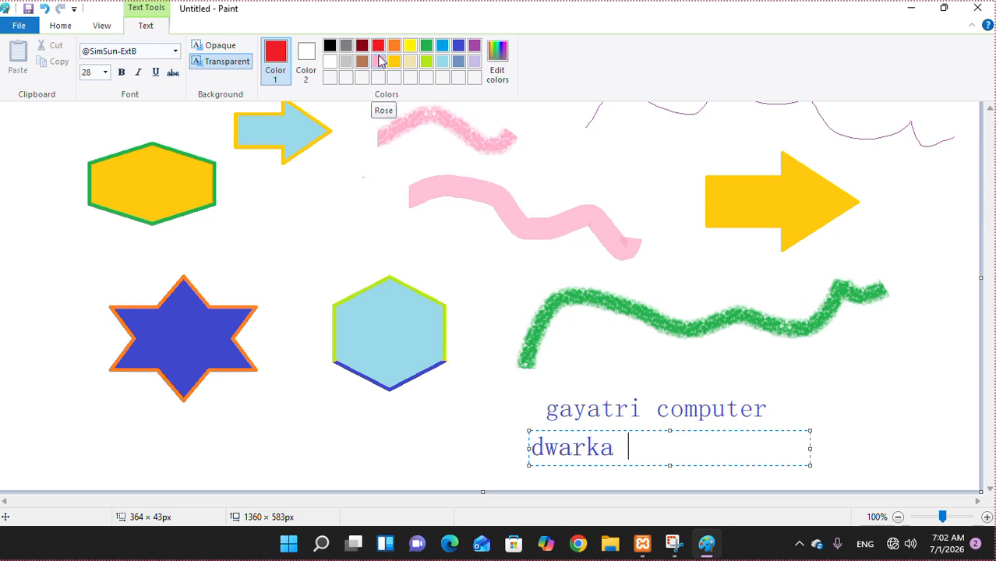
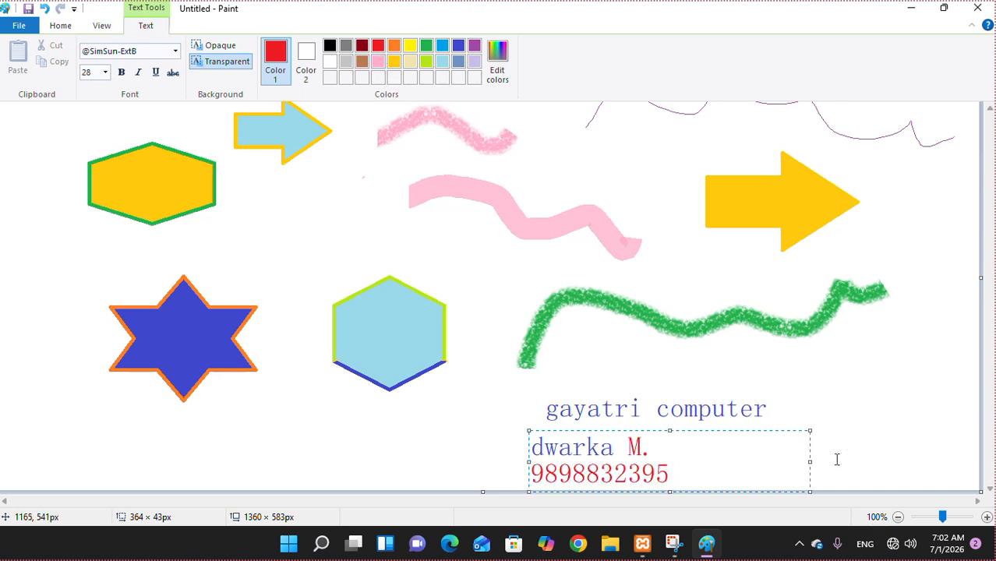
# - Widen the text box so the number fits on one line, nudge it, and commit it
pyautogui.moveTo(810, 465); pyautogui.dragTo(829, 462)
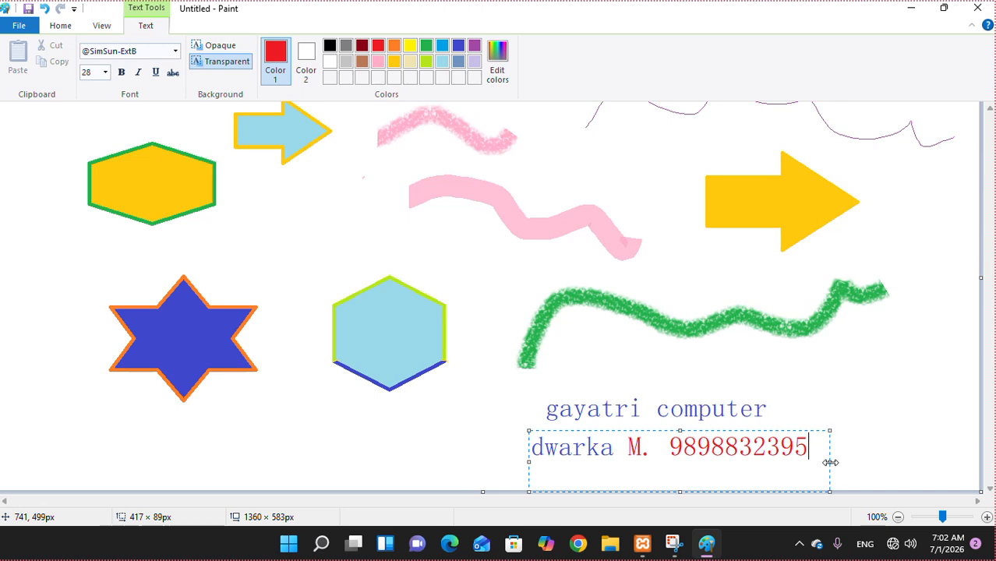
pyautogui.moveTo(791, 431)
pyautogui.mouseDown()
pyautogui.moveTo(782, 420)
pyautogui.moveTo(789, 424)
pyautogui.mouseUp()
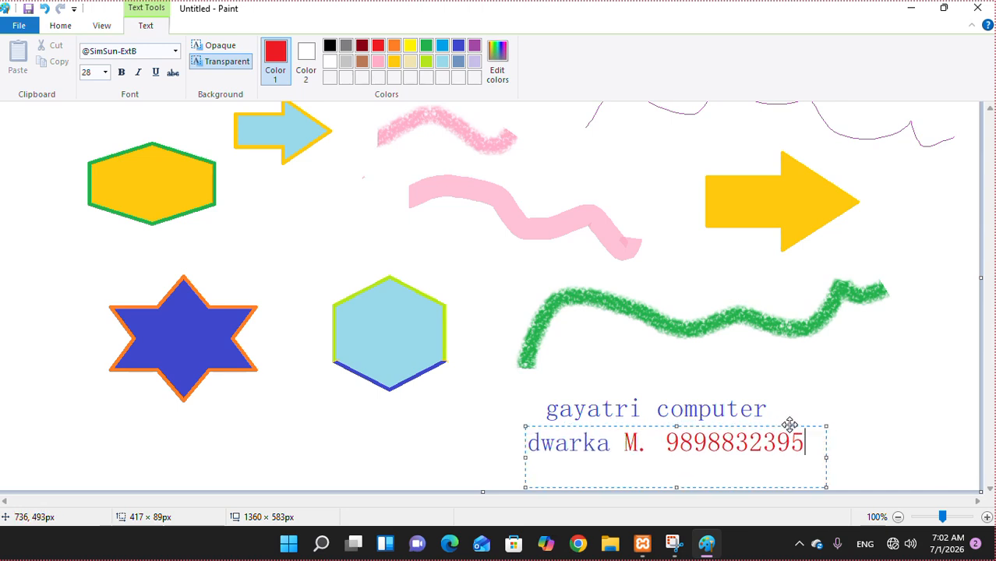
pyautogui.click(921, 387)
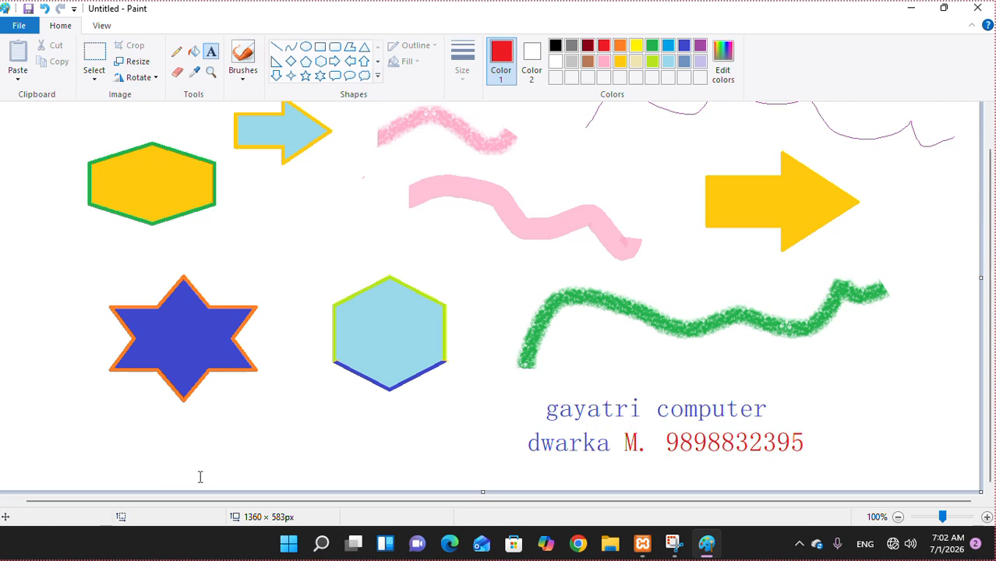
# - Move both text lines left to sit below the light-blue hexagon
pyautogui.click(98, 57)
pyautogui.moveTo(511, 387); pyautogui.dragTo(819, 478)
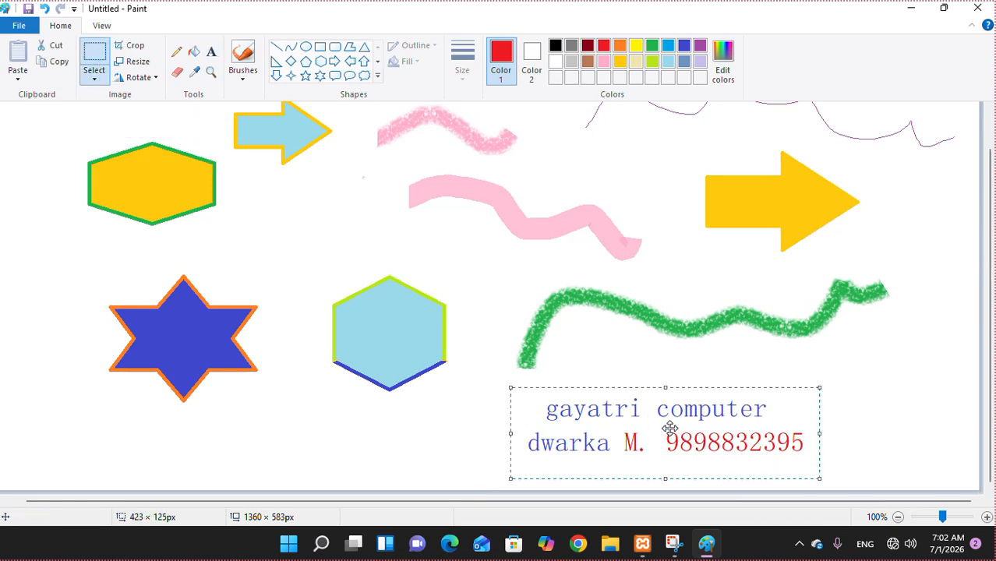
pyautogui.moveTo(672, 427); pyautogui.dragTo(411, 437)
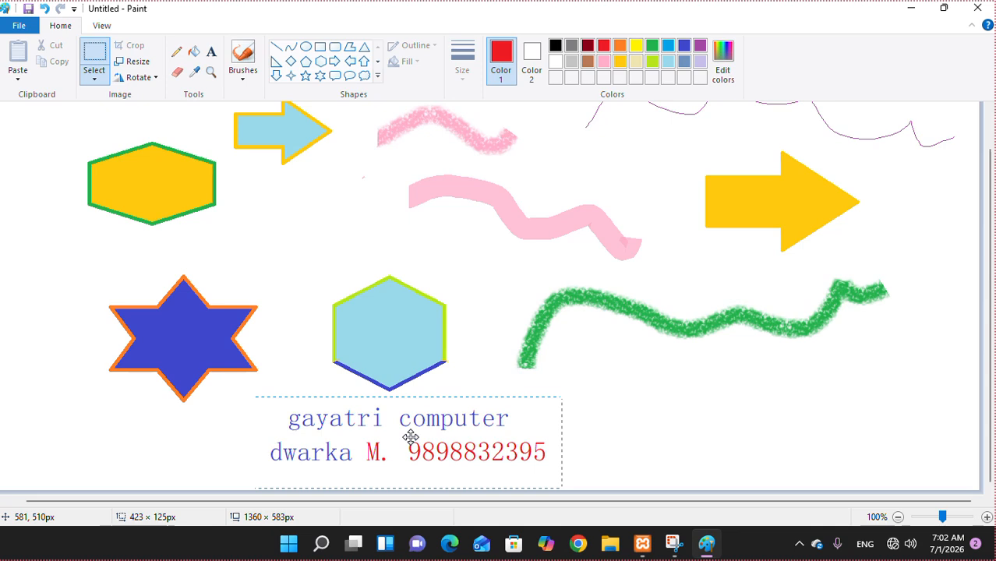
pyautogui.click(765, 446)
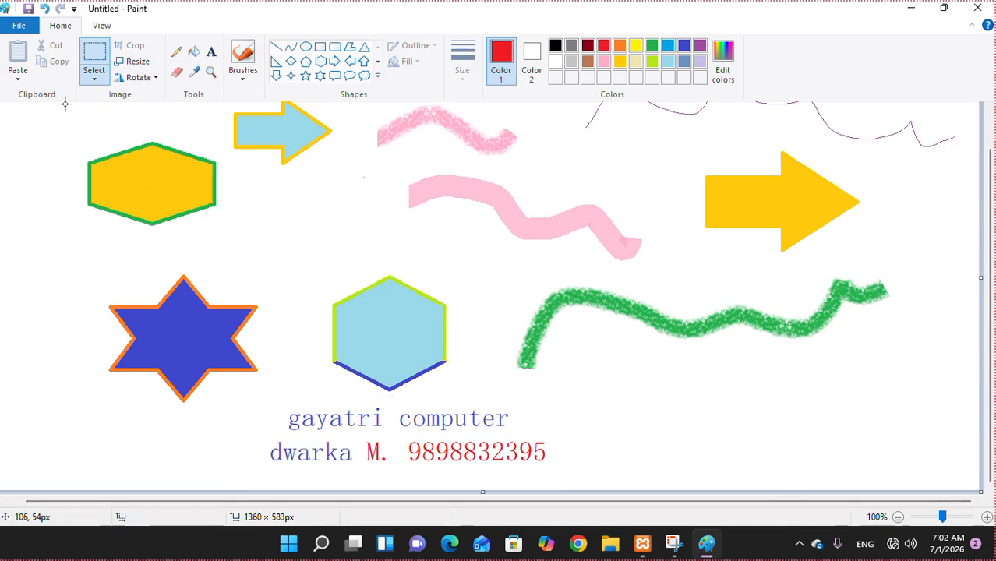
# - Move the yellow hexagon and small arrow to the lower right with a transparent selection background
pyautogui.scroll(1, 65, 104)
pyautogui.moveTo(33, 120); pyautogui.dragTo(339, 287)
pyautogui.moveTo(201, 216); pyautogui.dragTo(816, 438)
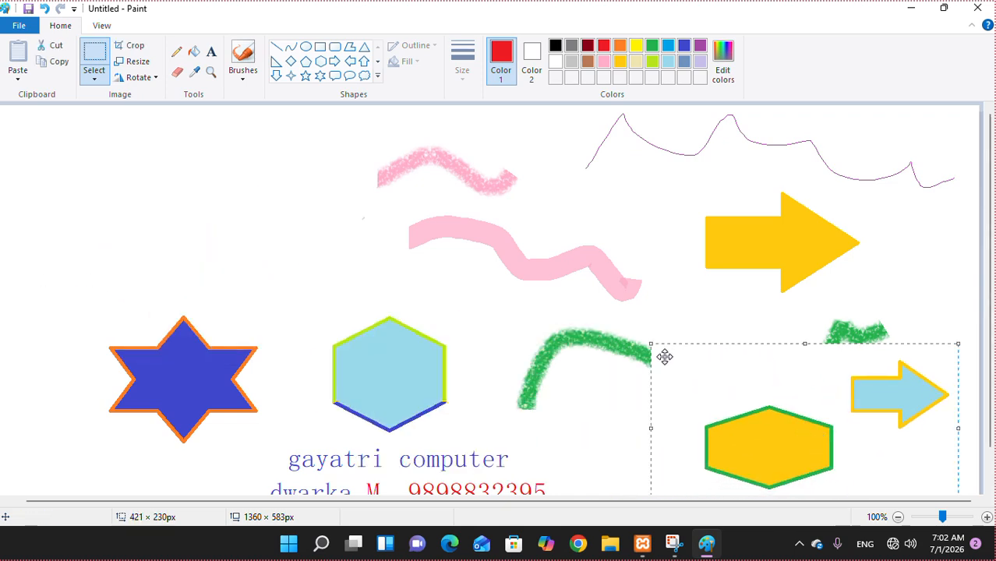
pyautogui.moveTo(819, 434)
pyautogui.mouseDown()
pyautogui.moveTo(814, 407)
pyautogui.moveTo(806, 426)
pyautogui.mouseUp()
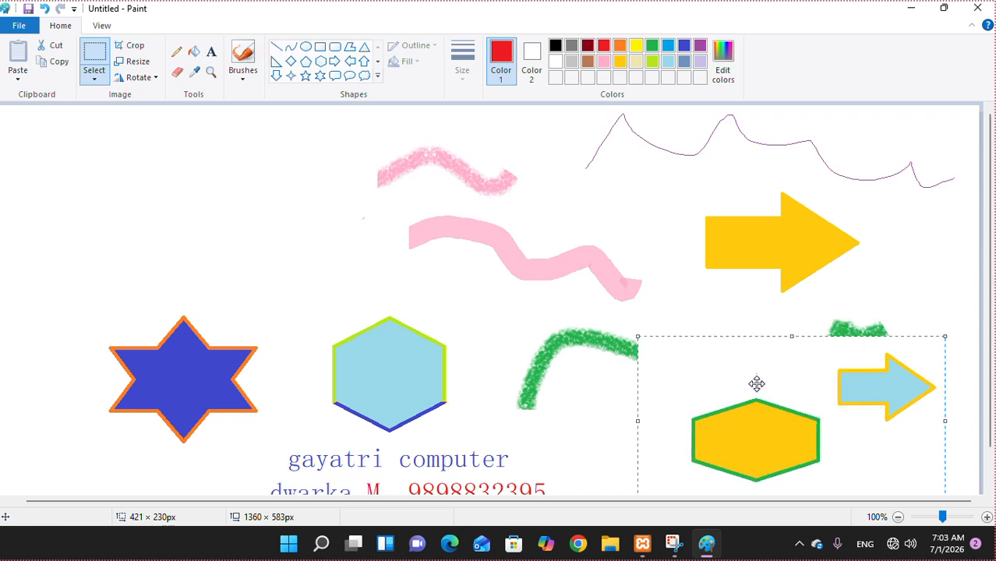
pyautogui.click(96, 81)
pyautogui.click(114, 215)
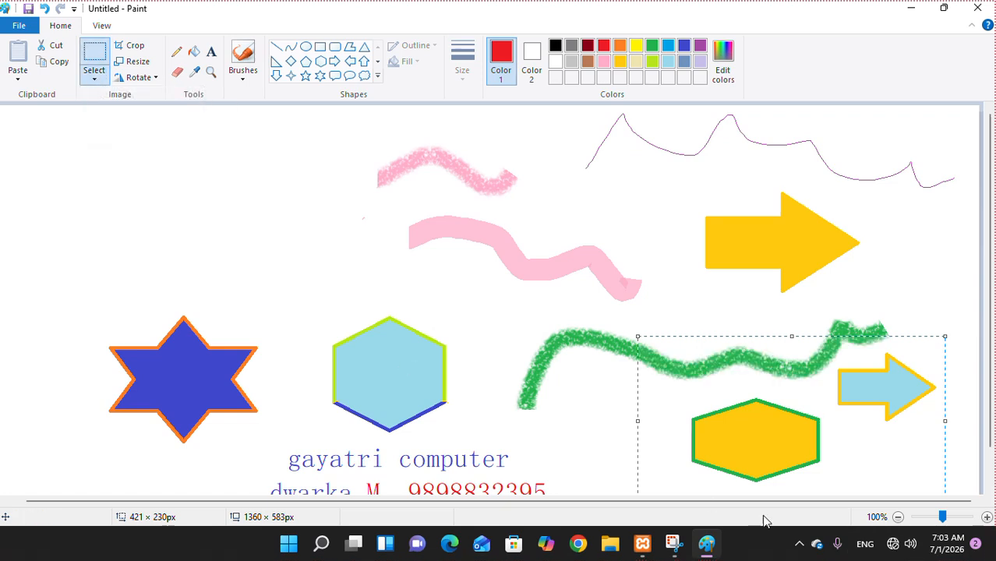
pyautogui.moveTo(801, 440); pyautogui.dragTo(777, 454)
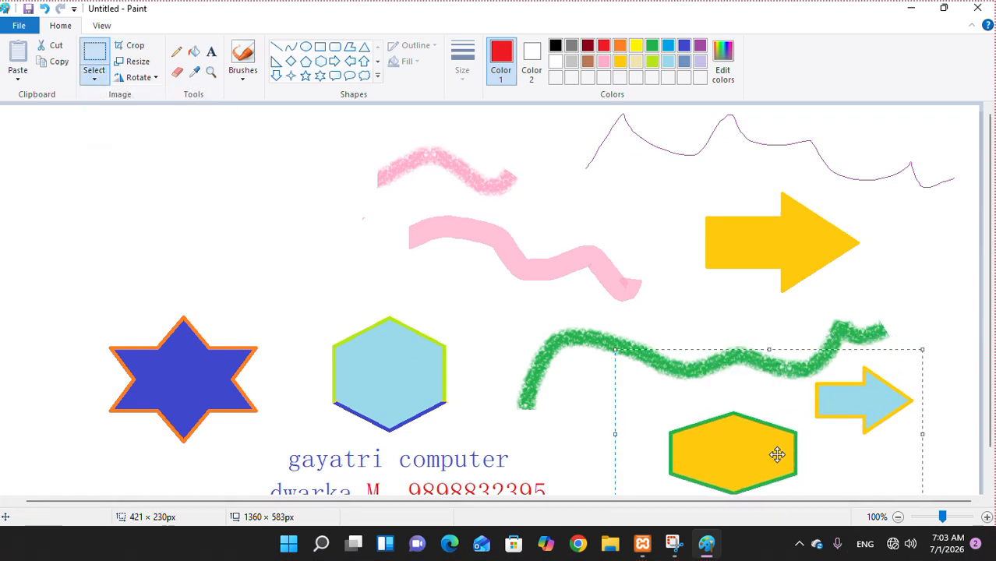
pyautogui.click(389, 271)
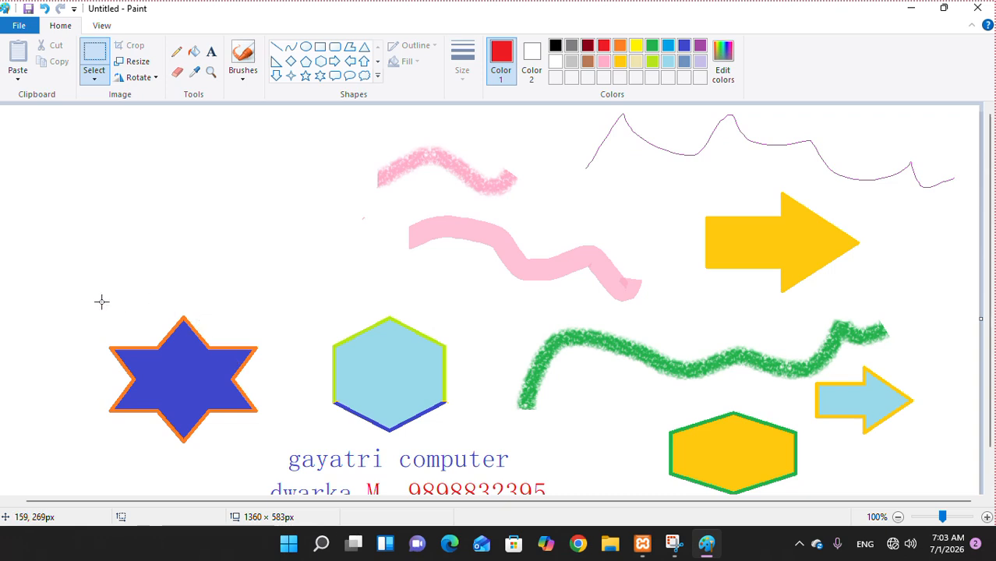
# - Move the blue star up to the top-left corner of the canvas
pyautogui.moveTo(63, 307); pyautogui.dragTo(274, 450)
pyautogui.moveTo(228, 405)
pyautogui.mouseDown()
pyautogui.moveTo(299, 382)
pyautogui.moveTo(460, 384)
pyautogui.moveTo(666, 304)
pyautogui.moveTo(289, 216)
pyautogui.moveTo(223, 221)
pyautogui.mouseUp()
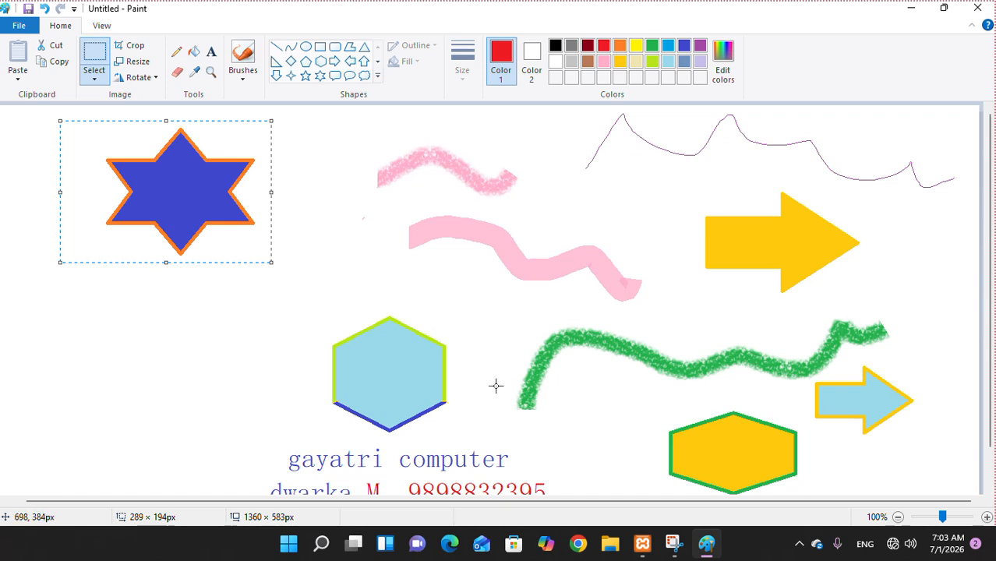
pyautogui.scroll(-1, 505, 391)
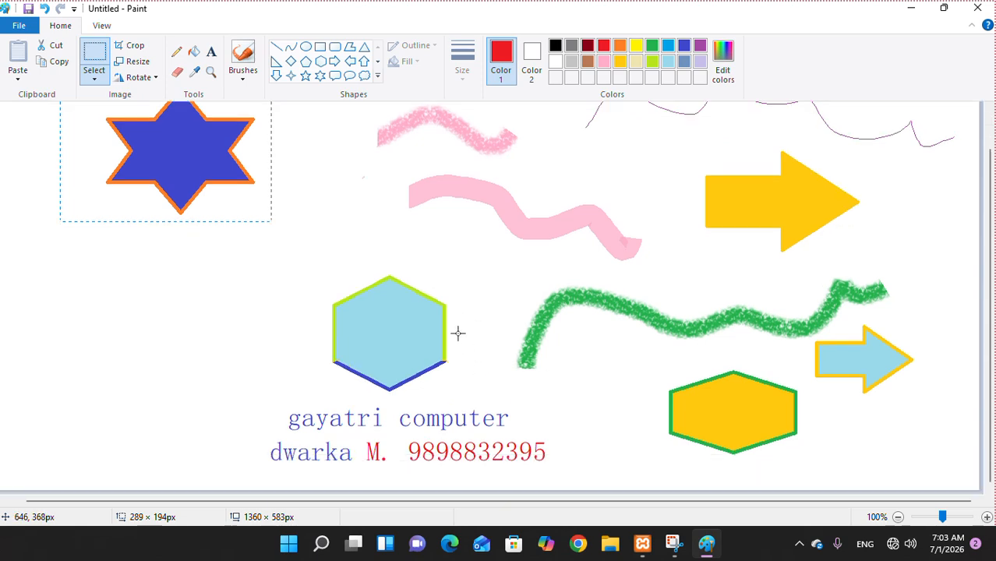
pyautogui.click(101, 78)
pyautogui.click(95, 56)
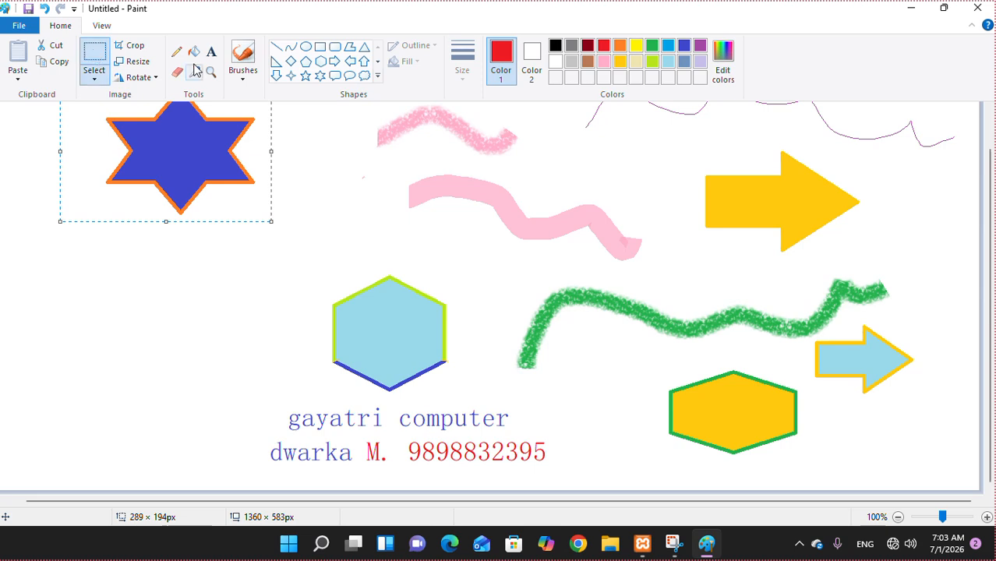